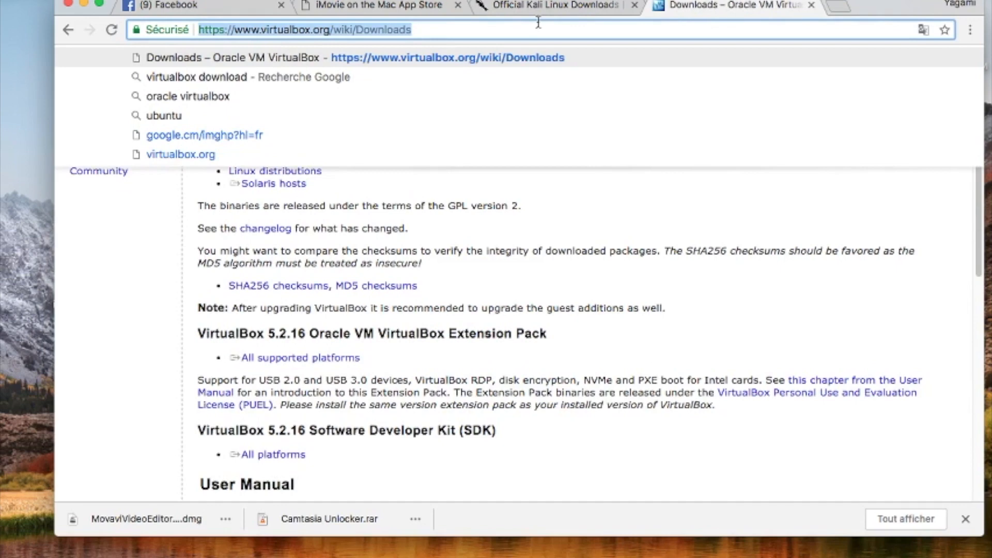
Step: Dismiss the address suggestions to view the VirtualBox 5.2.16 package list, then check the Mac's details
click(616, 293)
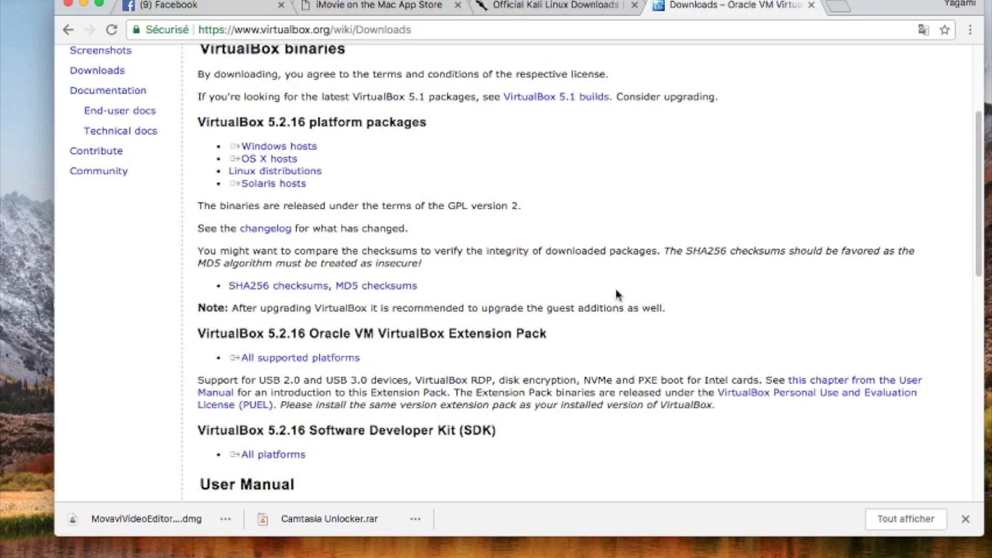
click(15, 0)
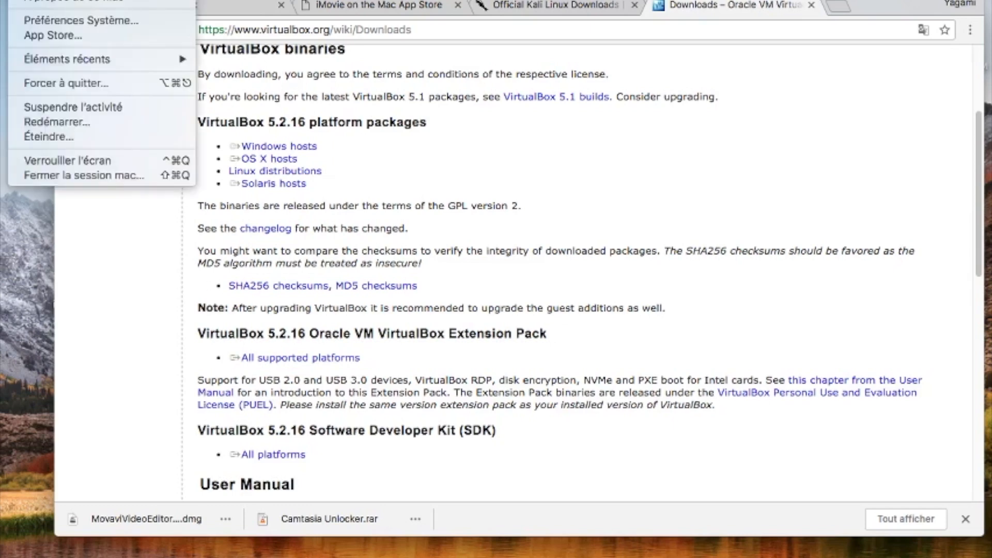
click(38, 2)
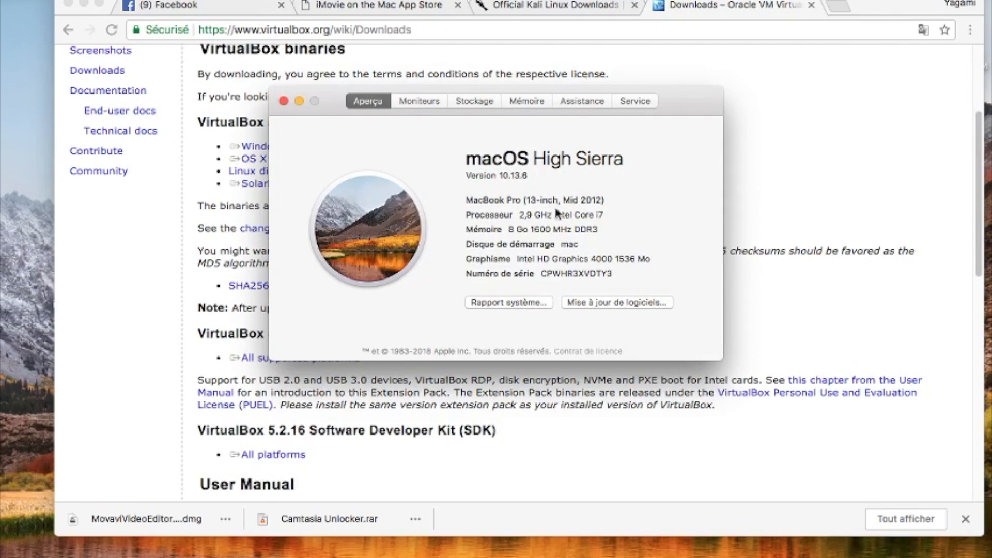
click(459, 102)
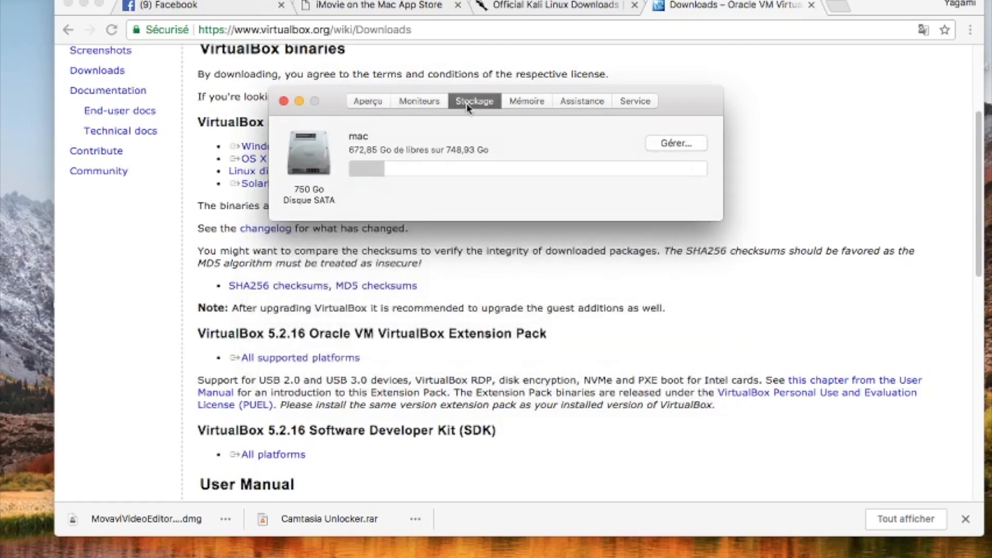
click(284, 101)
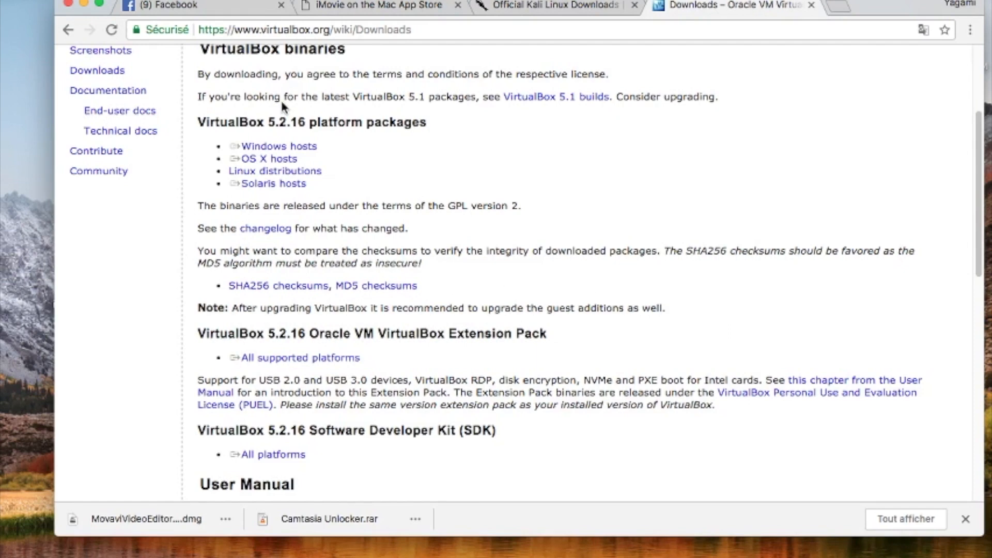
Step: Download the OS X hosts package and open VirtualBox-5.2.16-123759-OSX.dmg from Téléchargements in Finder
click(269, 158)
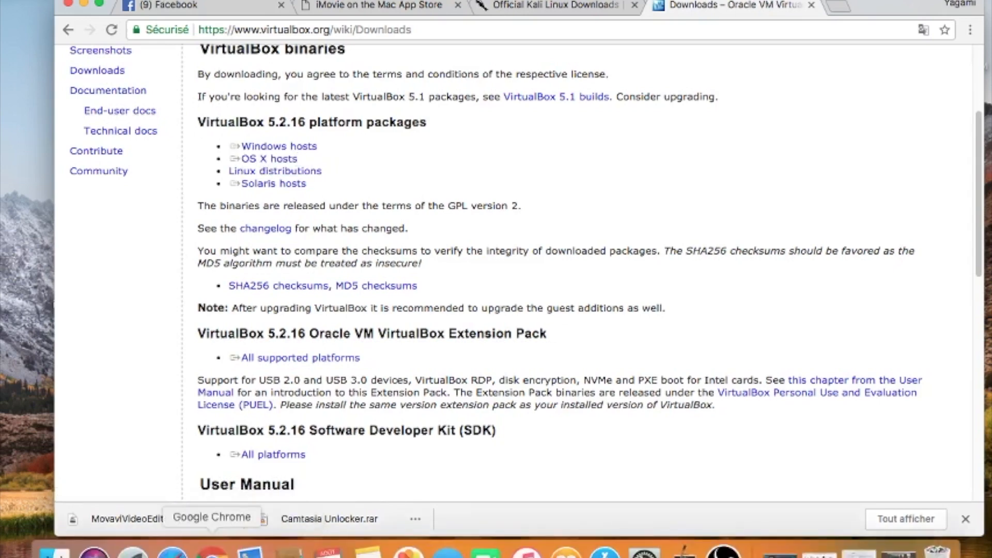
click(212, 553)
click(54, 552)
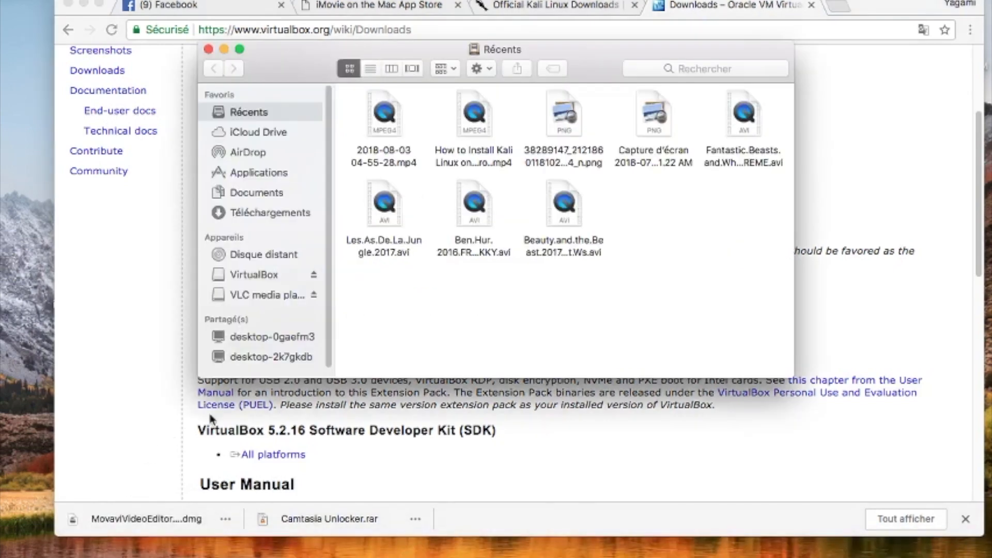
click(270, 218)
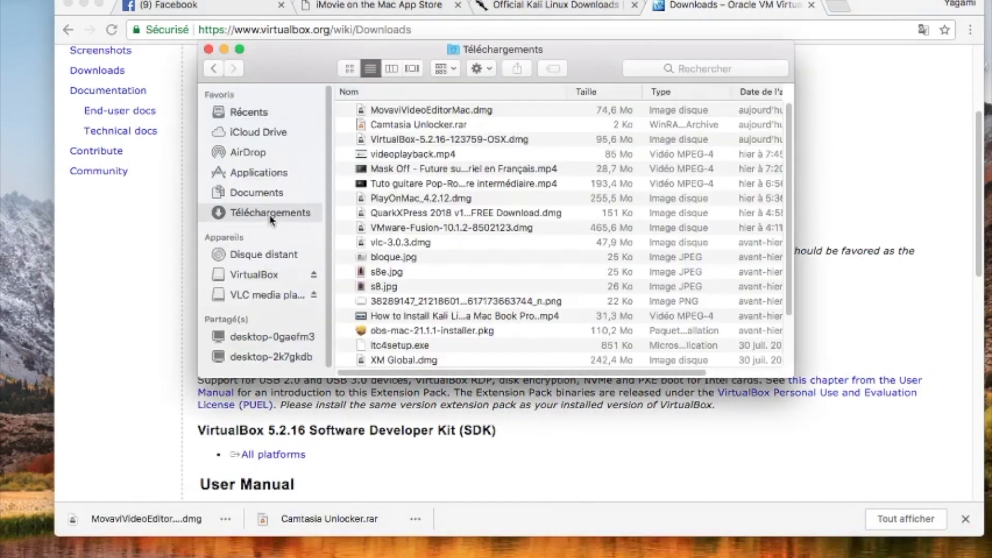
click(422, 140)
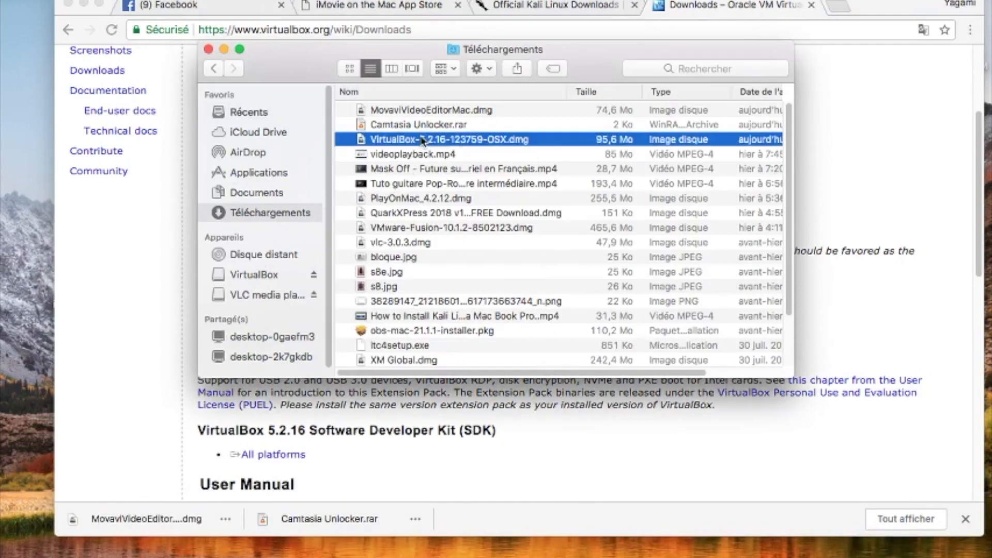
double_click(421, 140)
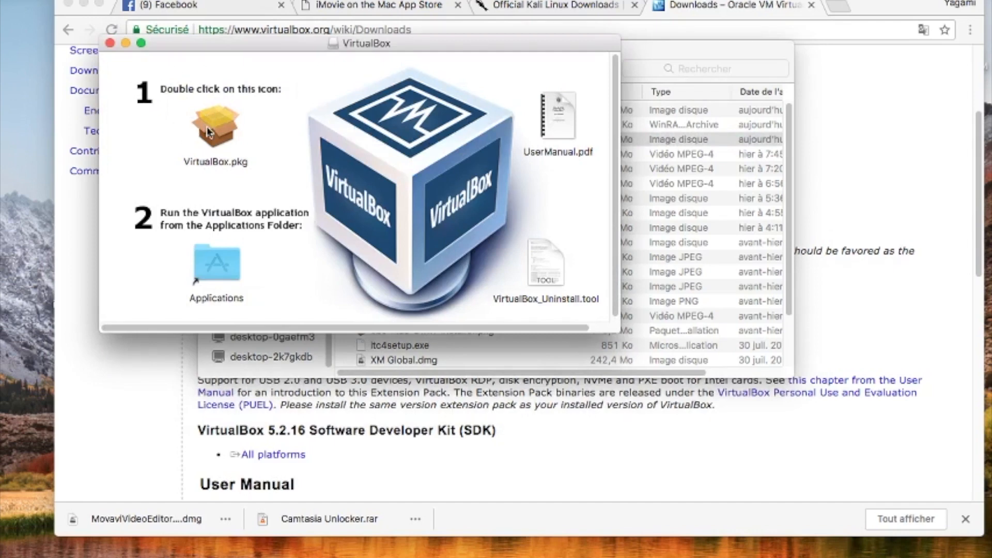
click(109, 44)
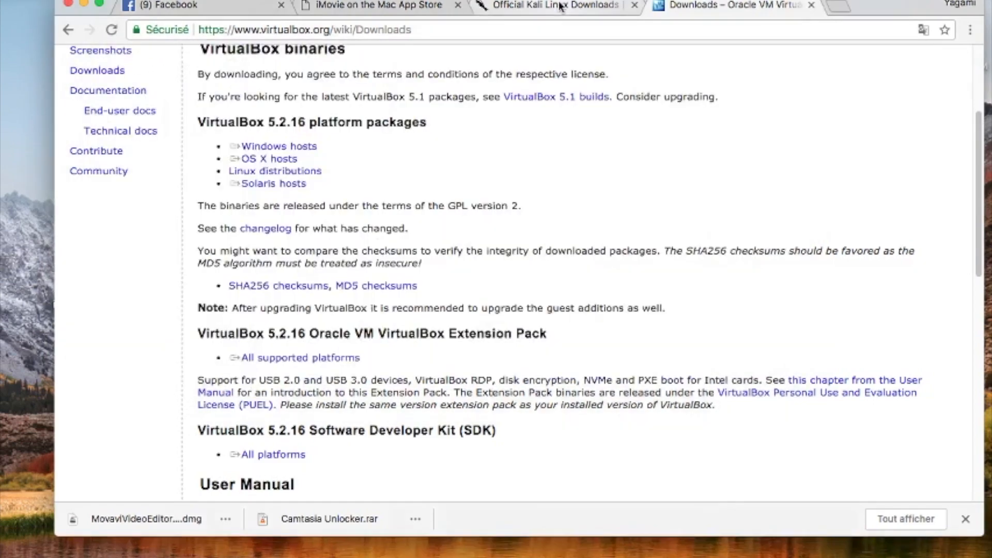
Step: Switch to the Kali tab and scroll through the Download Kali Linux 2018.2 image table
click(557, 6)
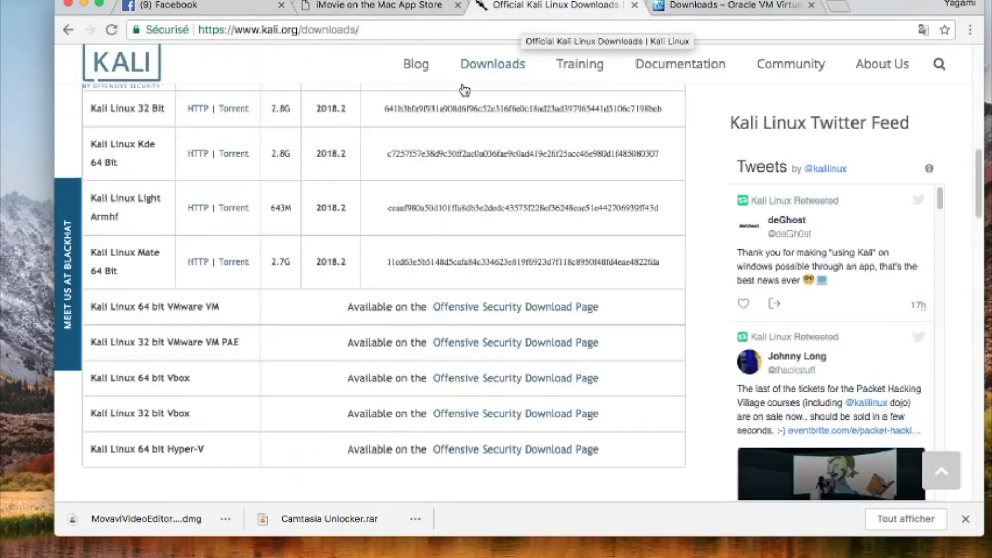
scroll(355, 227, up, 5)
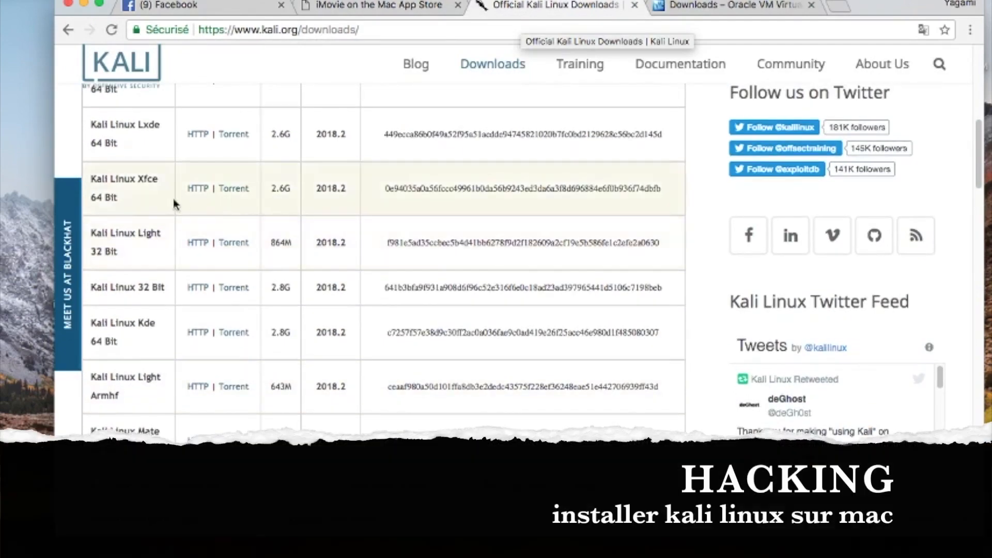
scroll(324, 179, up, 2)
scroll(325, 180, up, 3)
mouse_move(493, 70)
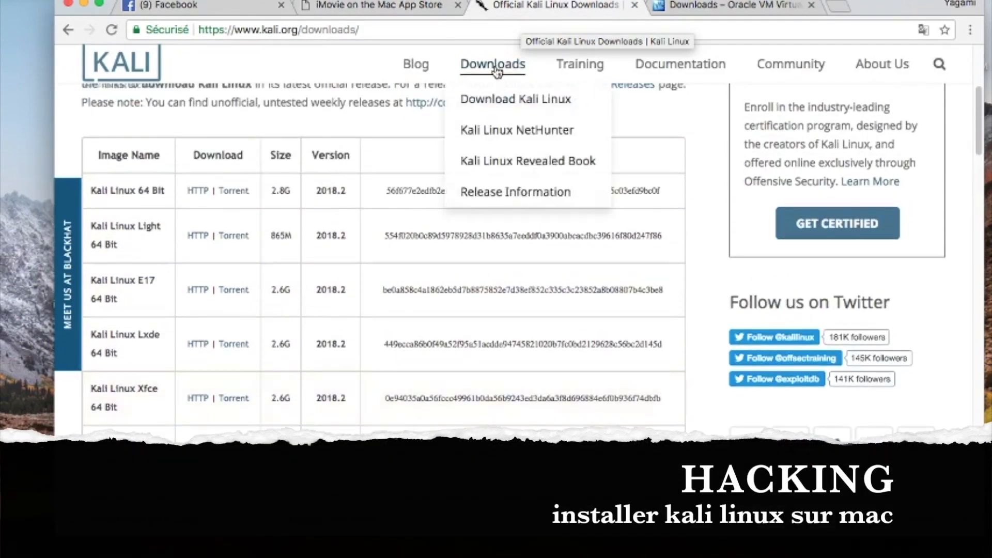
scroll(385, 206, down, 1)
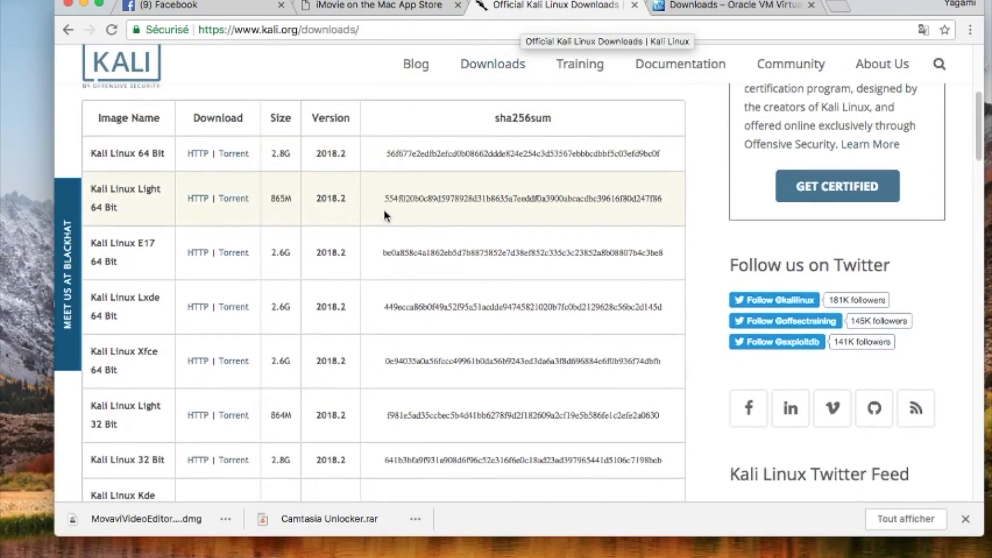
click(483, 99)
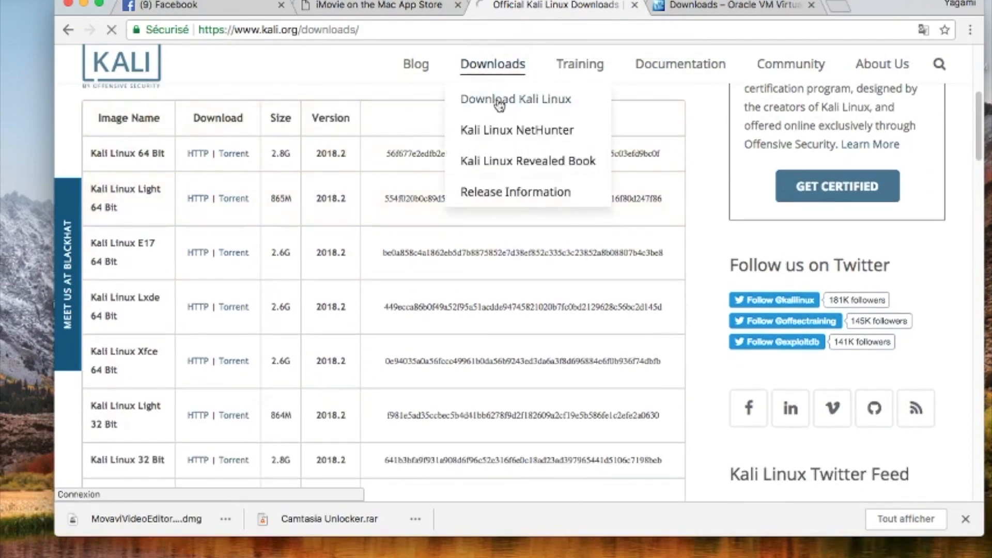
scroll(331, 289, down, 6)
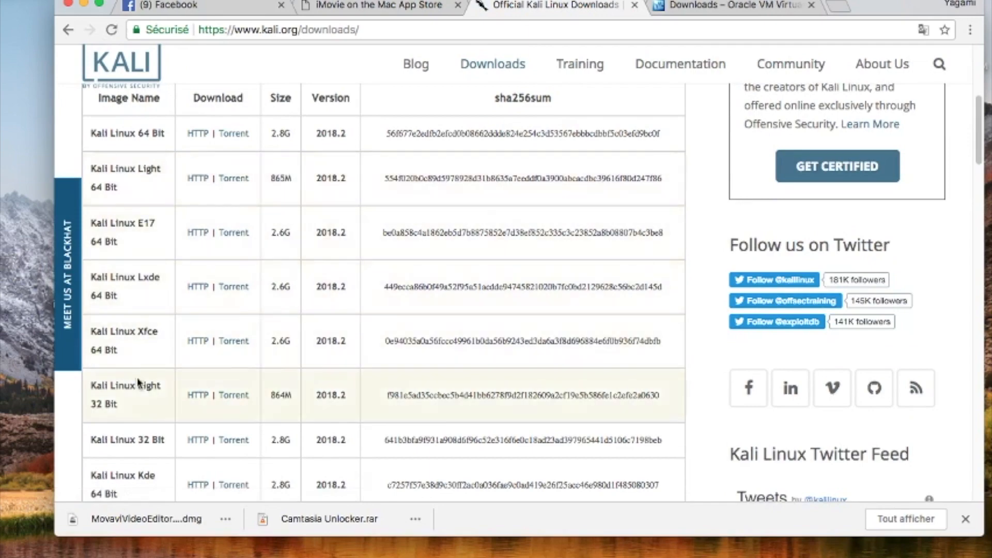
scroll(179, 390, down, 7)
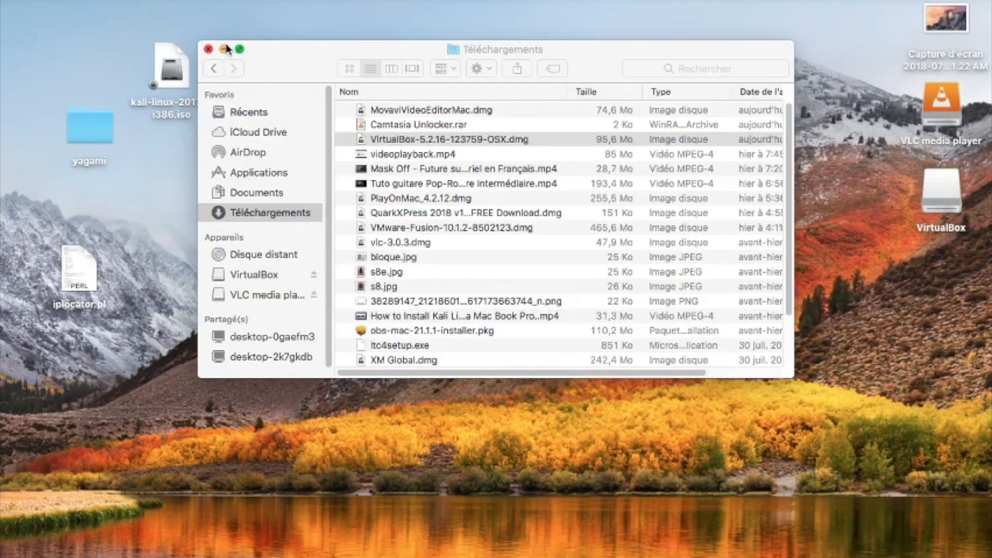
Step: Close the Téléchargements window and launch VirtualBox from Launchpad
click(208, 49)
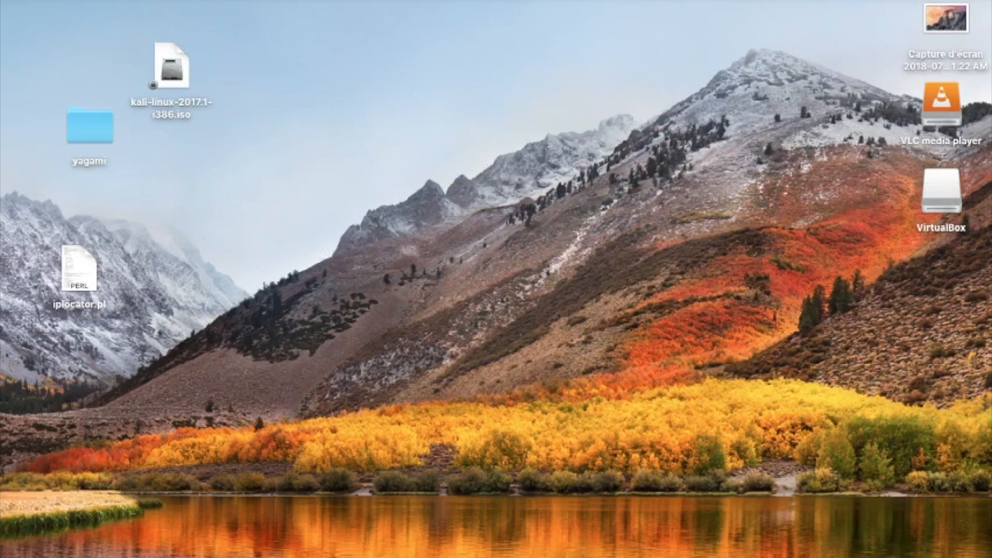
mouse_move(51, 554)
click(128, 553)
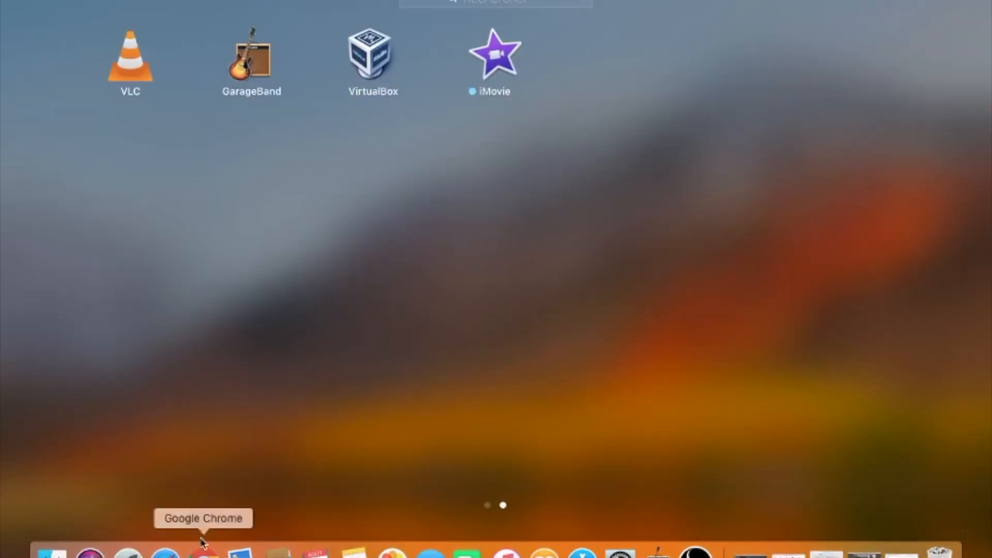
scroll(341, 166, left, 3)
scroll(525, 105, right, 3)
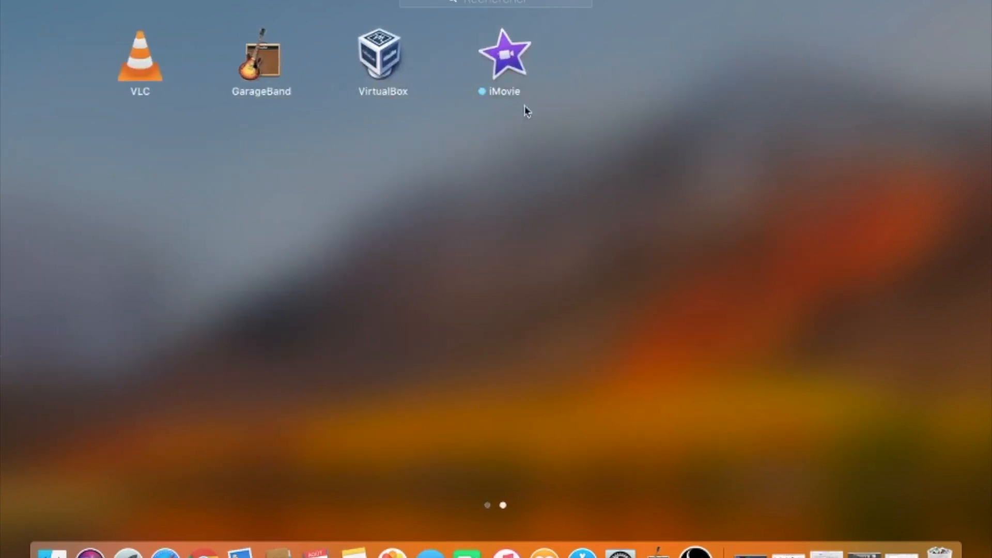
click(369, 70)
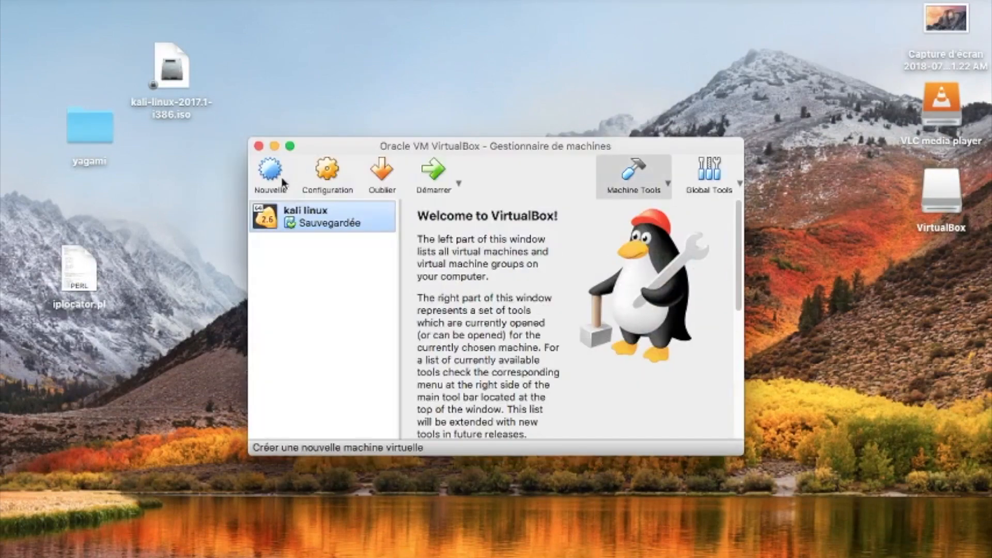
Step: Create a new VM named linux, type Linux 2.6/3.x/4.x (64-bit), with 2247 Mio memory
click(271, 173)
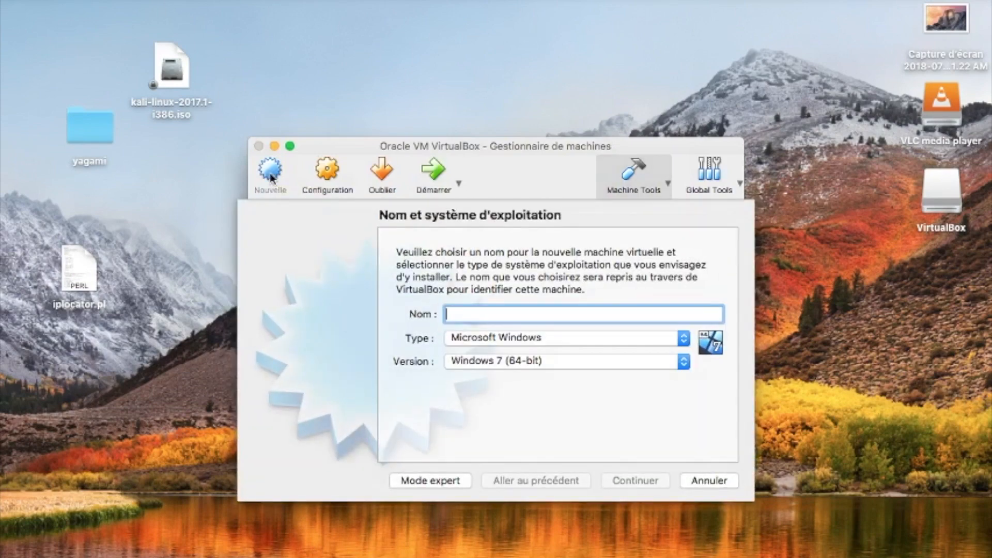
text(kali)
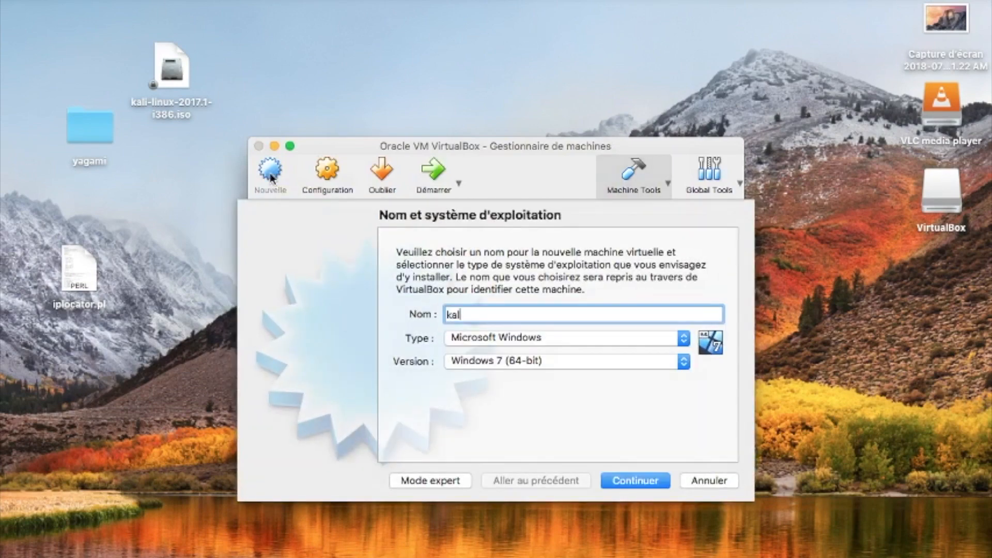
key(BackSpace)
key(BackSpace)
key(BackSpace)
key(BackSpace)
text(linux)
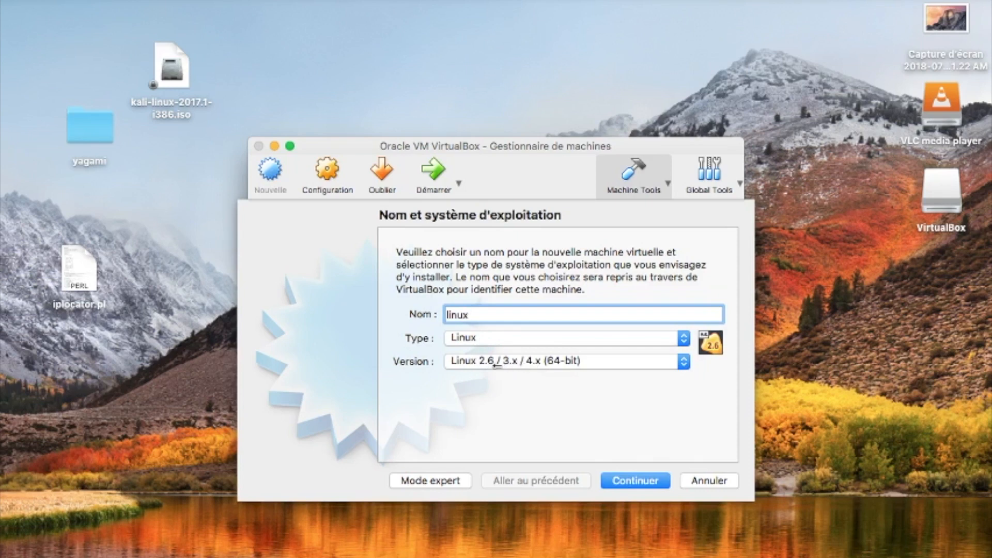
click(635, 483)
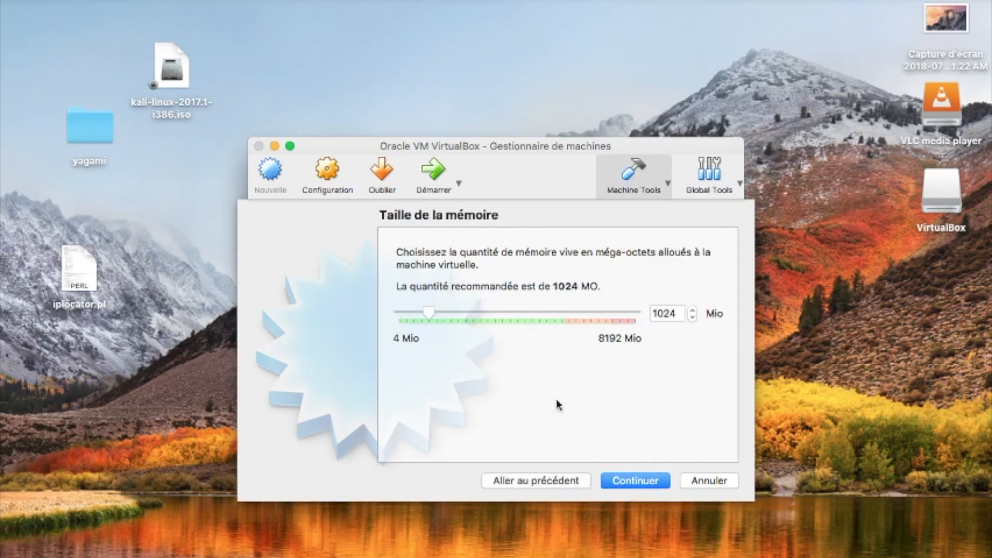
drag(433, 314, 461, 315)
click(626, 480)
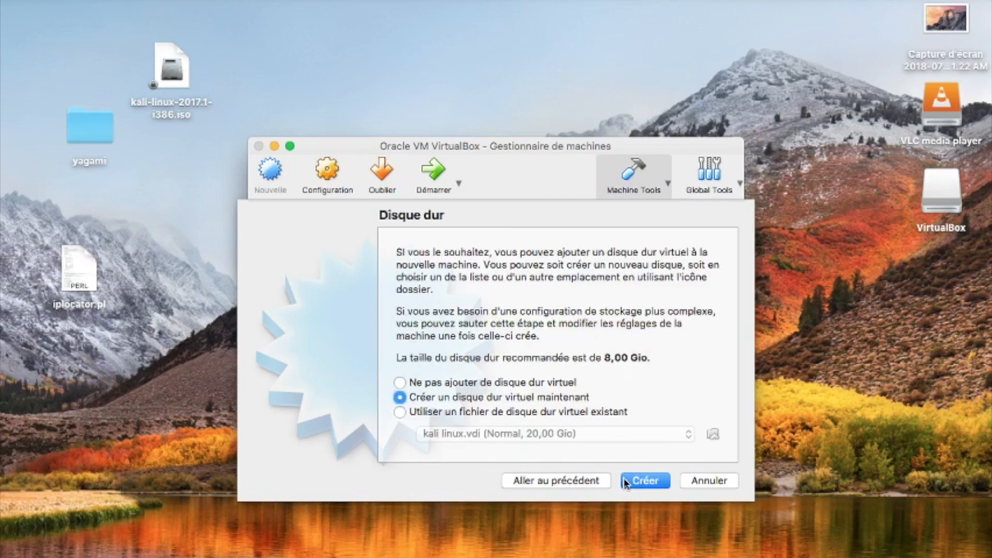
Step: Create a dynamically allocated VDI hard disk sized 20 Gio for the linux machine
click(628, 483)
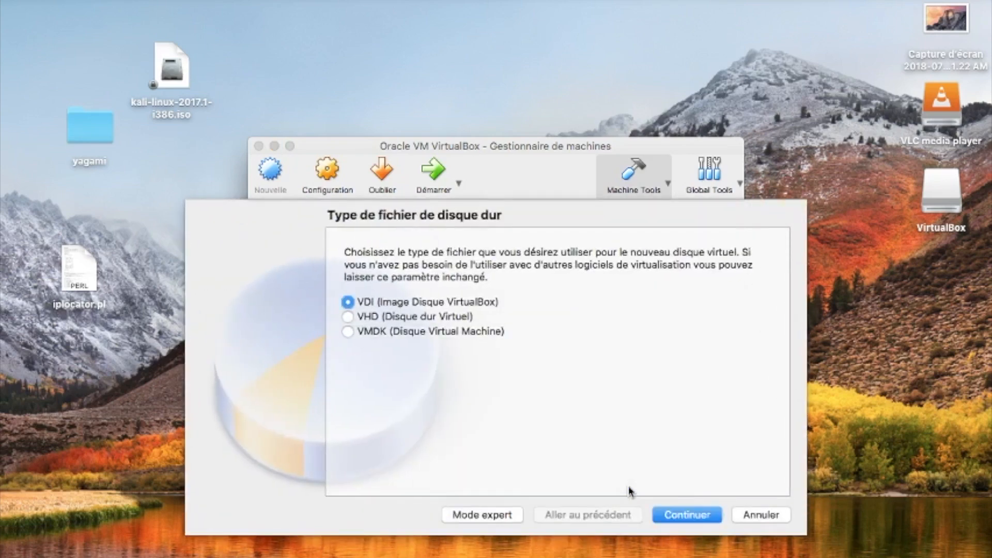
click(687, 516)
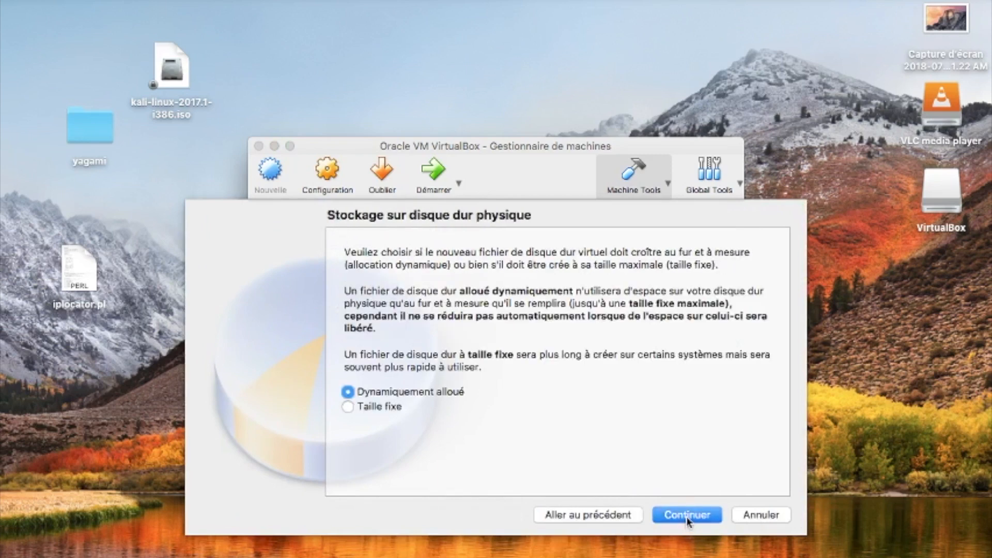
click(686, 517)
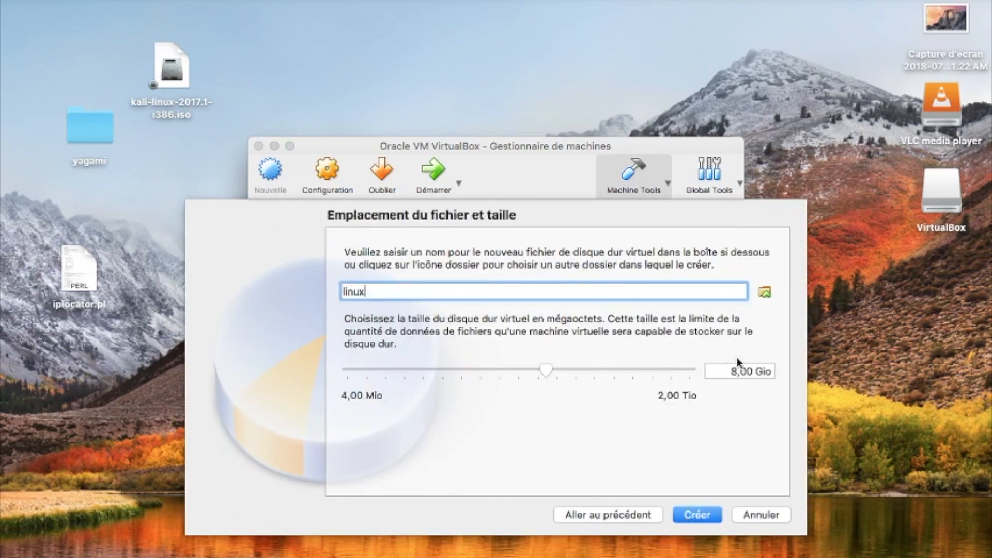
click(733, 373)
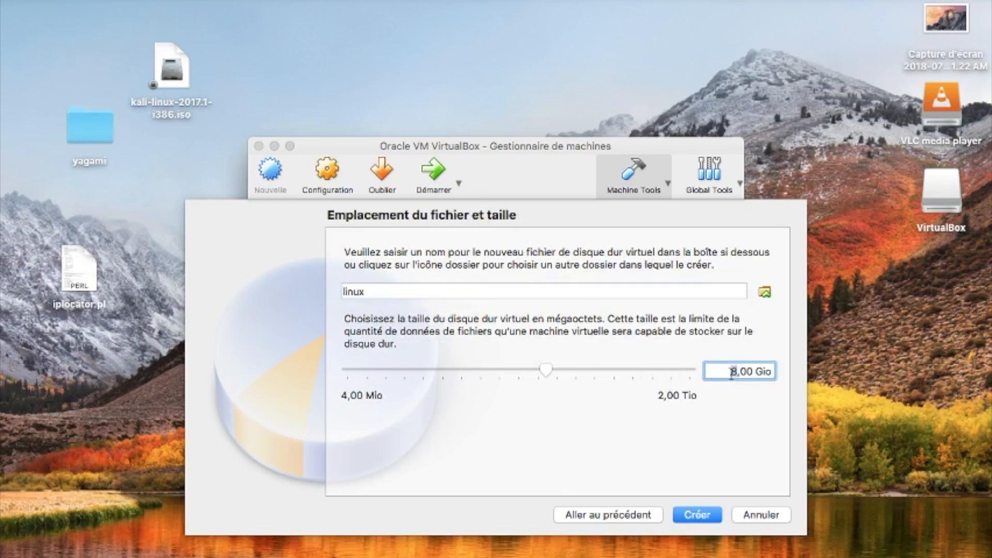
text(20)
Step: Finish creating the disk, then set the linux machine's Système > Processeur count to 2
click(698, 515)
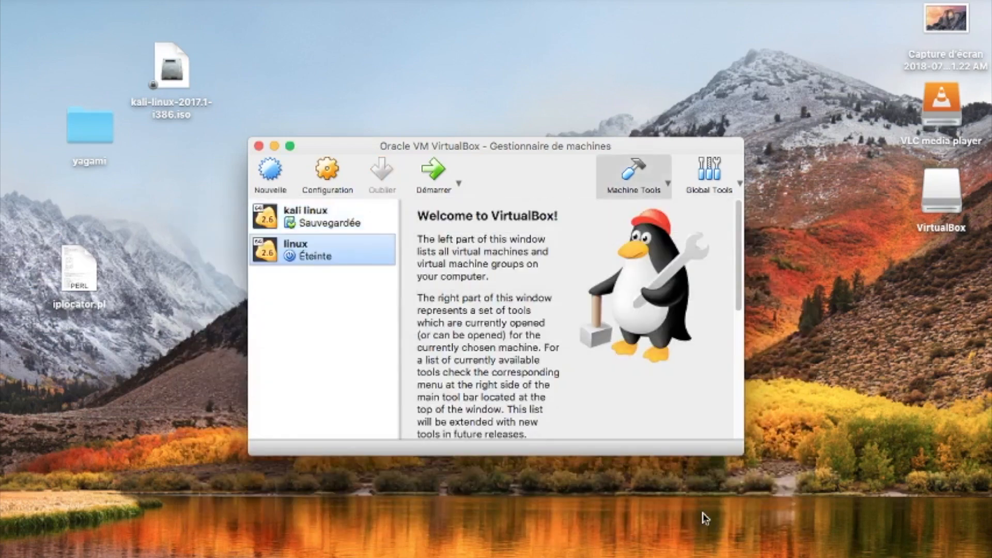
click(330, 173)
click(327, 173)
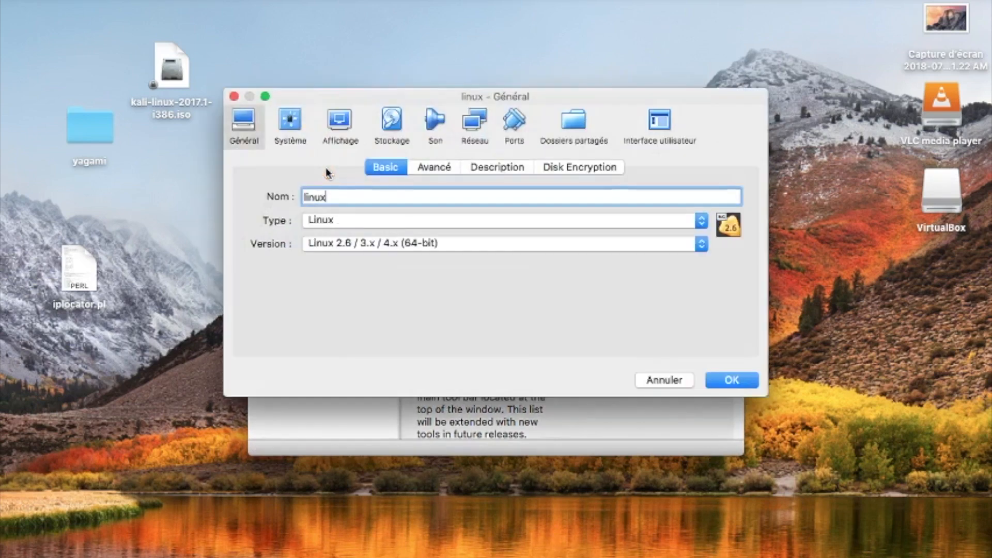
click(298, 130)
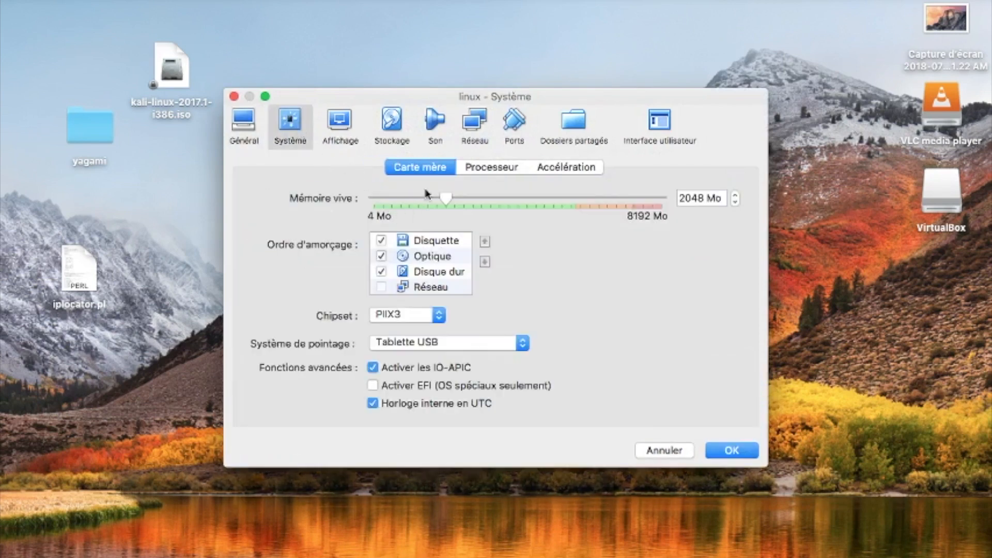
click(486, 172)
drag(398, 198, 454, 197)
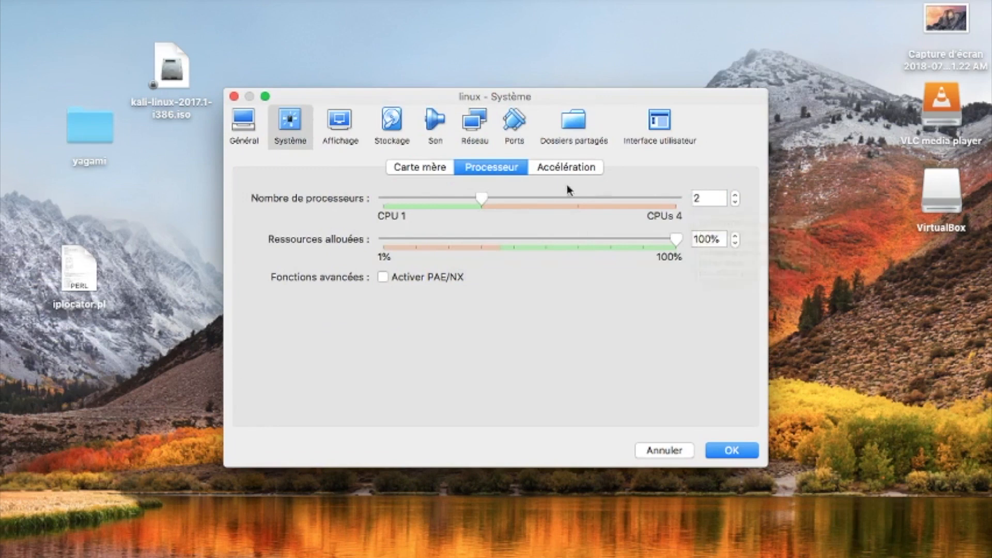
Step: Attach kali-linux-2017.1-i386.iso to the empty IDE optical drive in Stockage and save
click(389, 133)
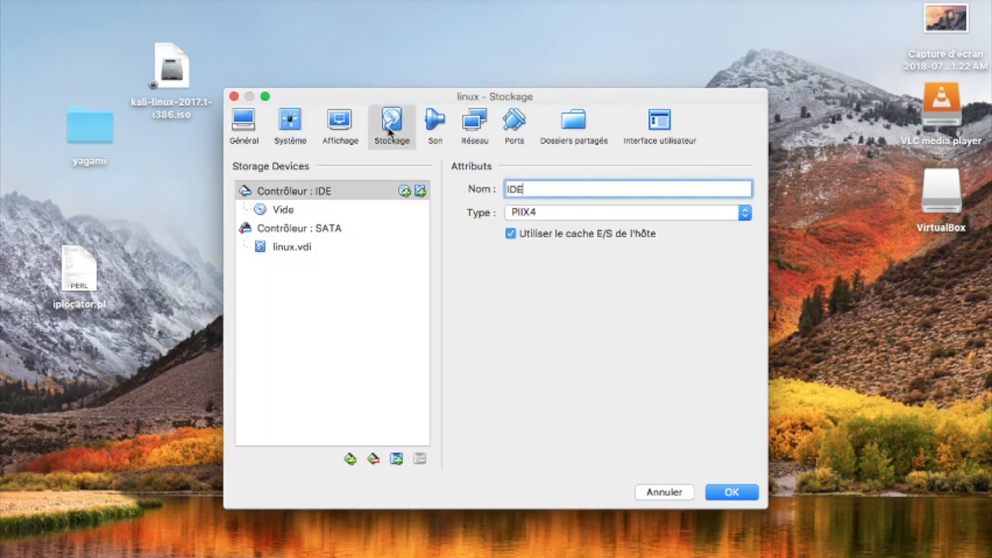
click(293, 209)
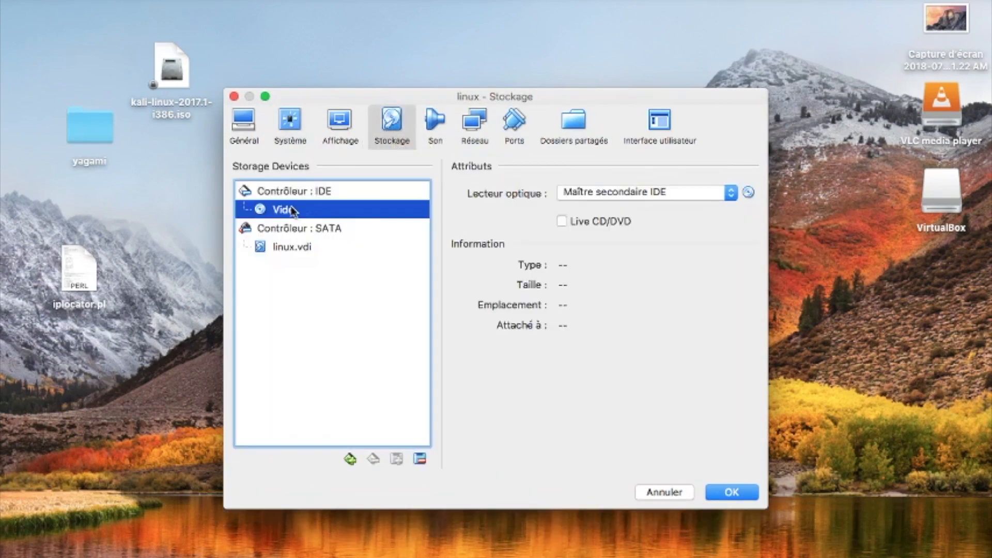
click(748, 194)
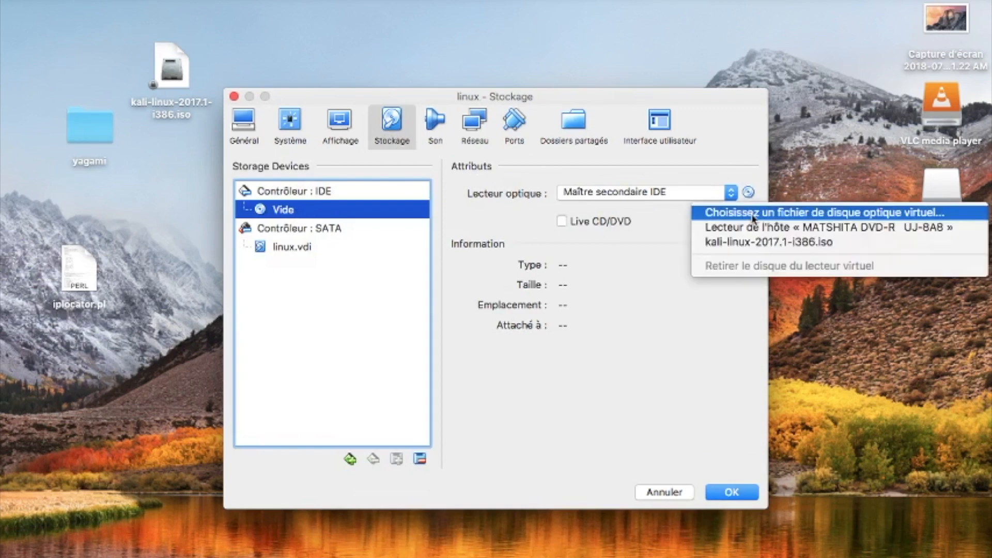
click(753, 213)
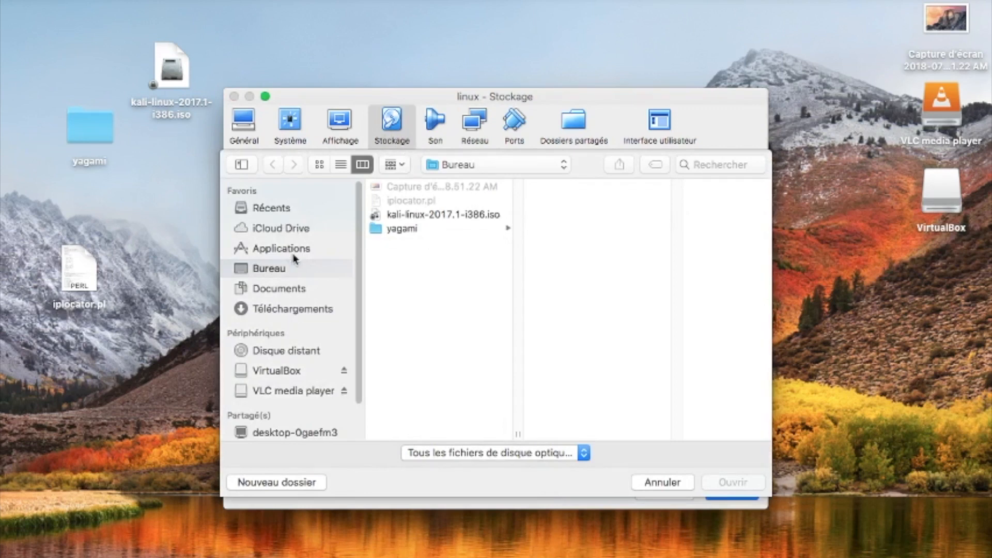
click(462, 216)
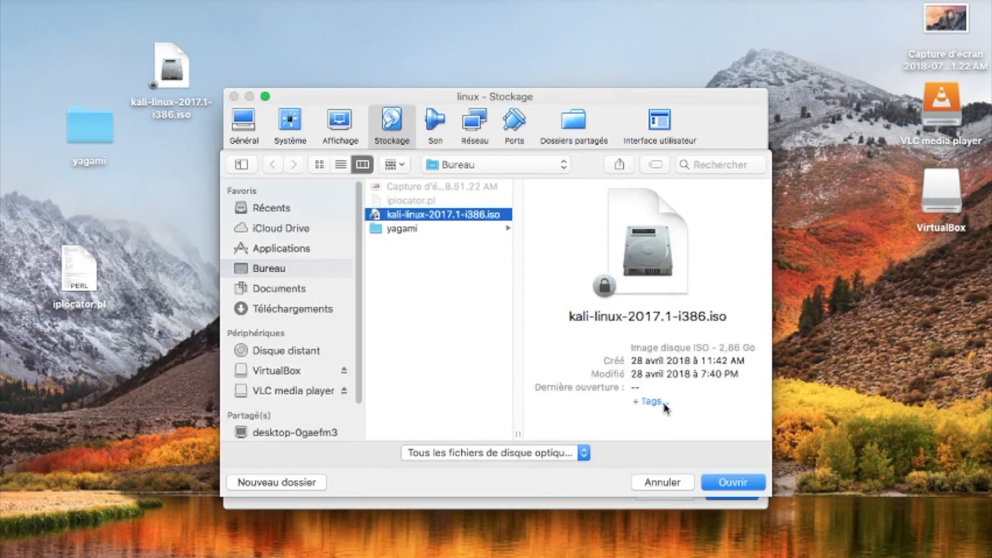
click(737, 483)
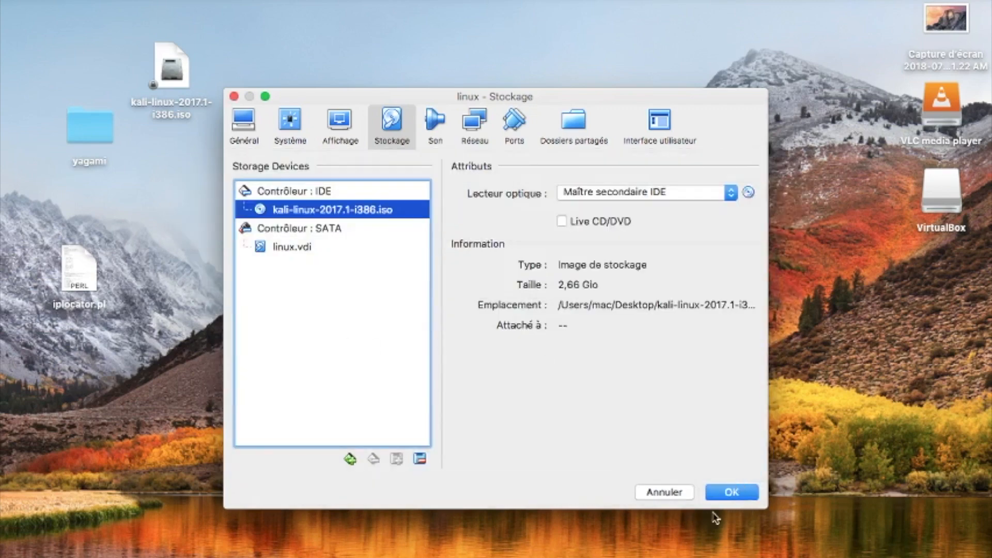
click(734, 493)
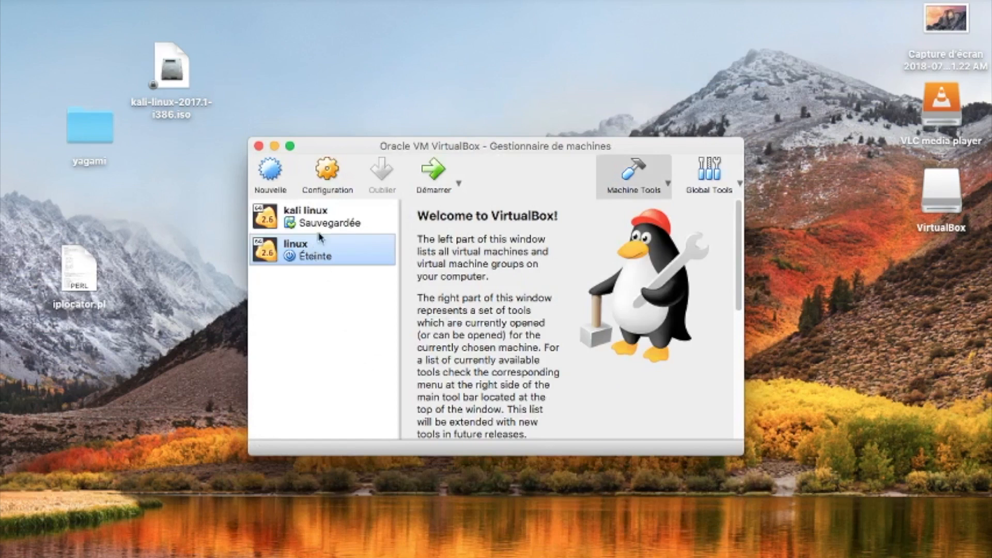
Step: Start the linux VM and boot the Kali boot menu's Graphical install option
click(435, 172)
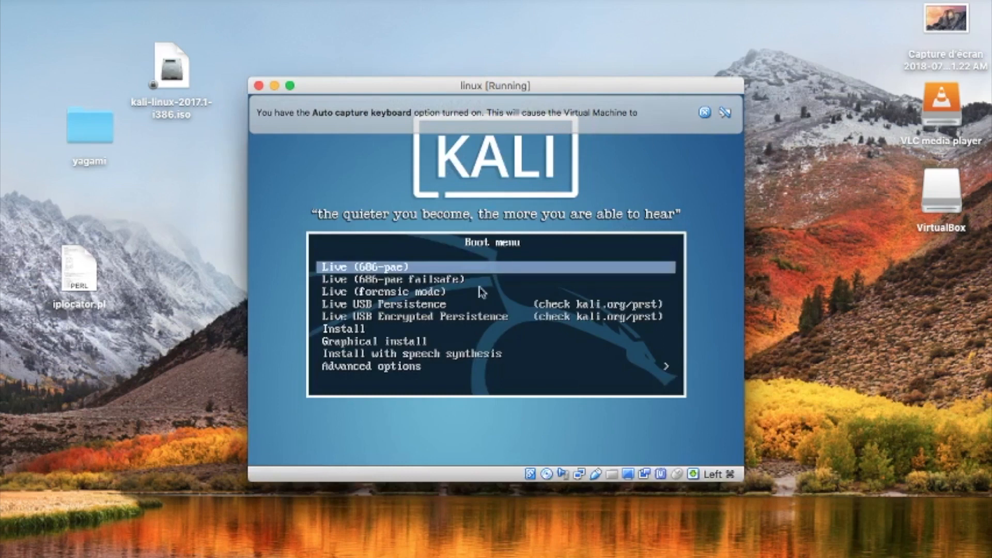
key(Down)
key(Down)
key(Down)
key(Down)
key(Down)
key(Down)
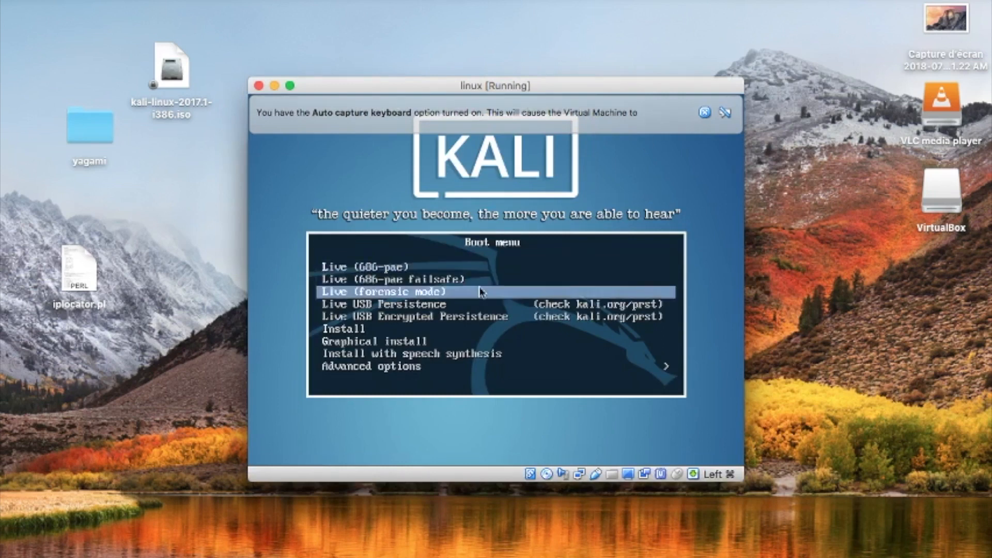
key(Return)
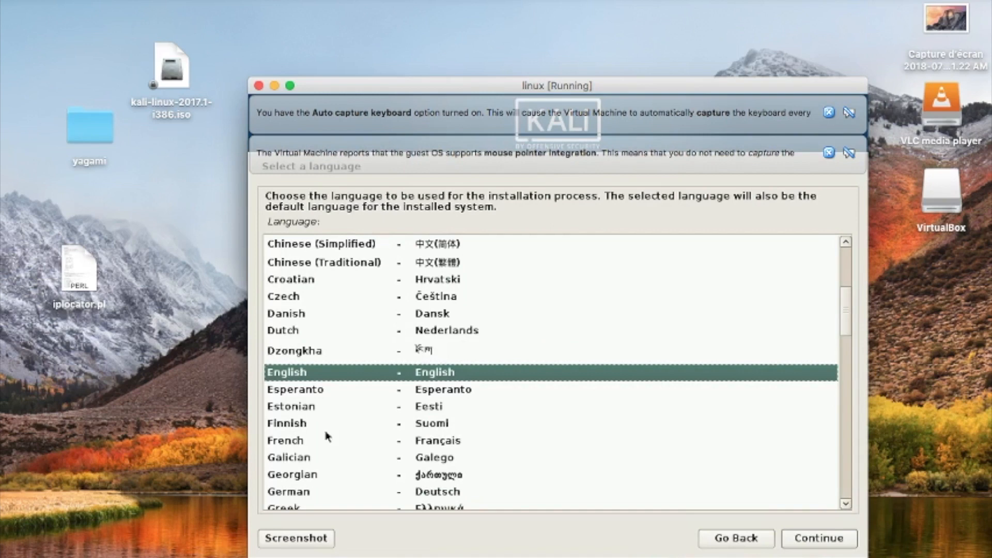
Step: Choose French as the installer language and keep France as the country
click(433, 444)
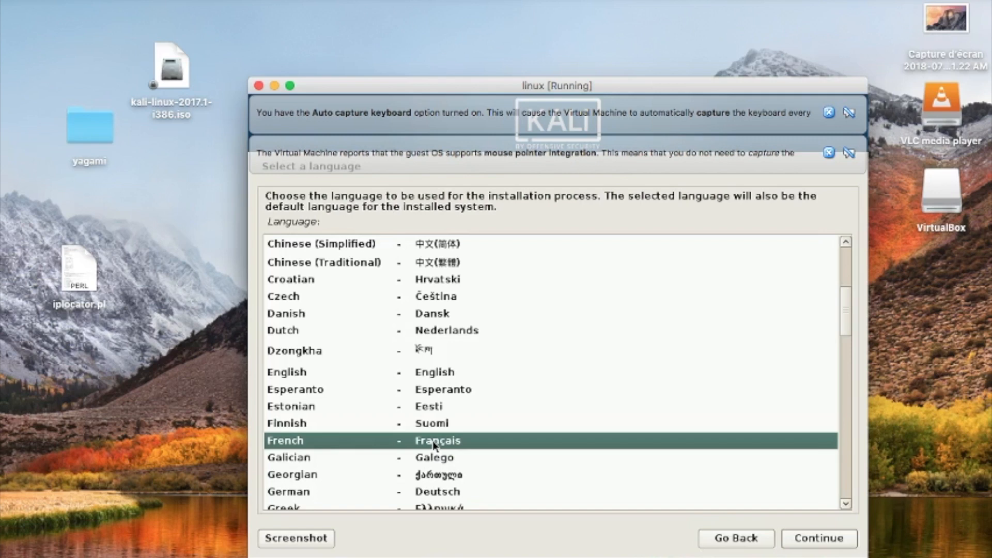
click(843, 542)
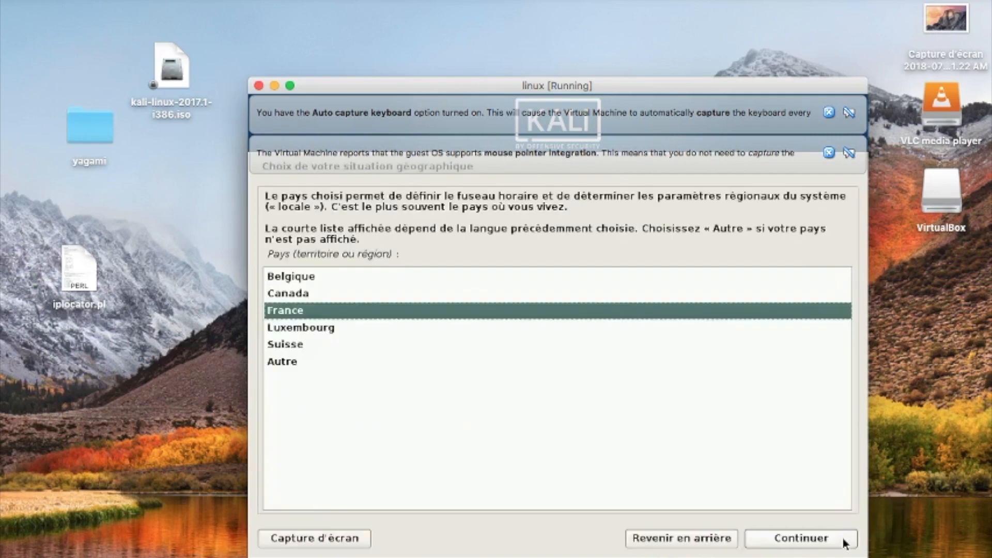
click(844, 542)
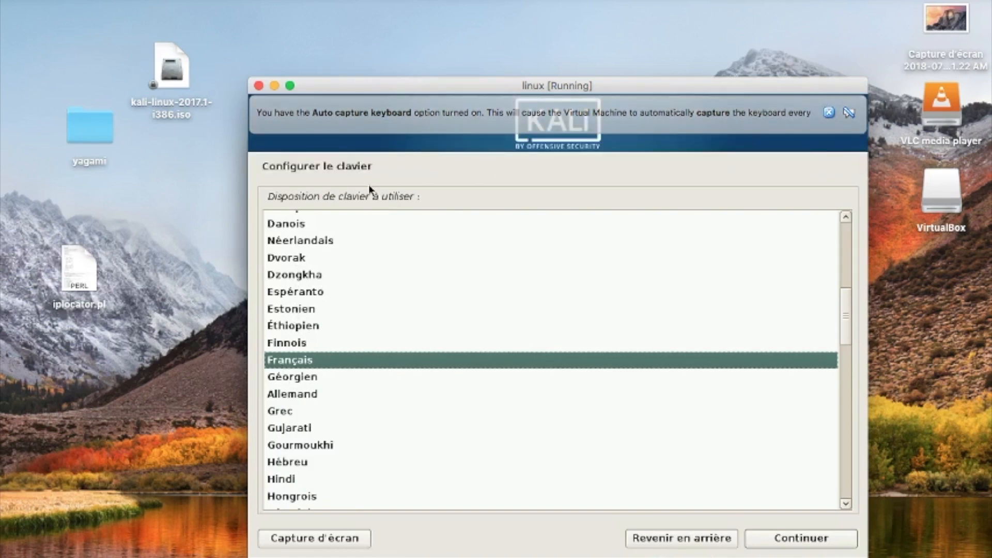
Step: Pick Britannique from the keyboard layout list and continue
scroll(303, 368, down, 2)
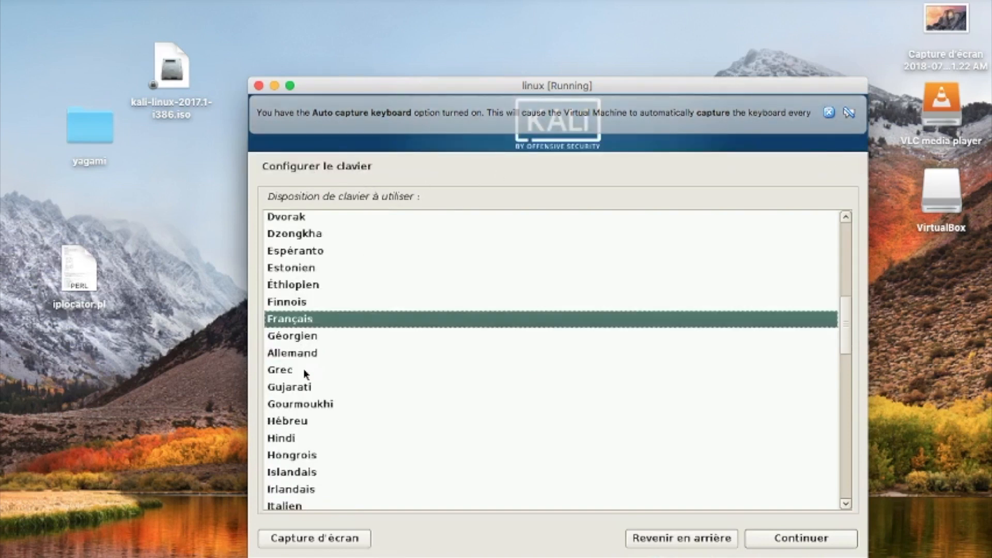
scroll(303, 368, down, 3)
scroll(303, 375, down, 7)
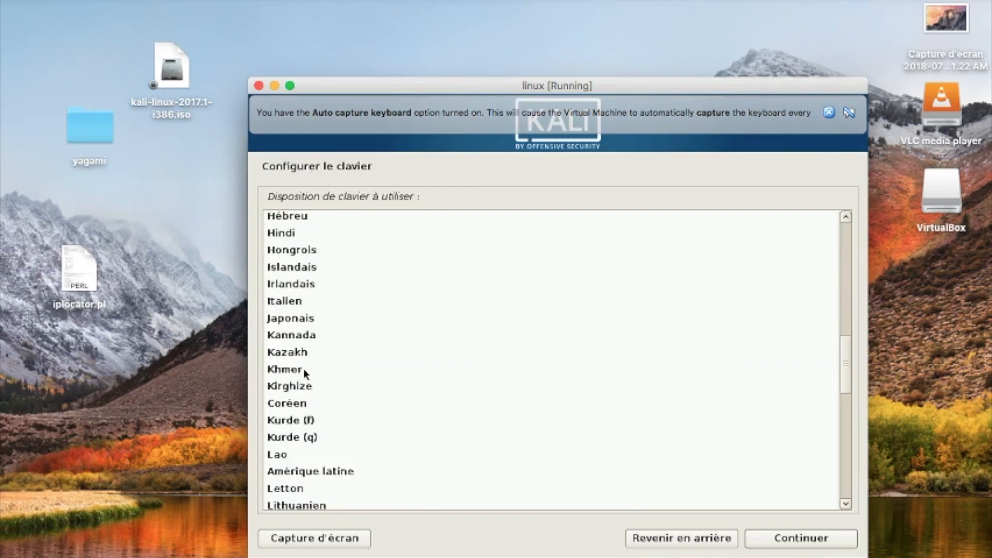
scroll(303, 370, down, 6)
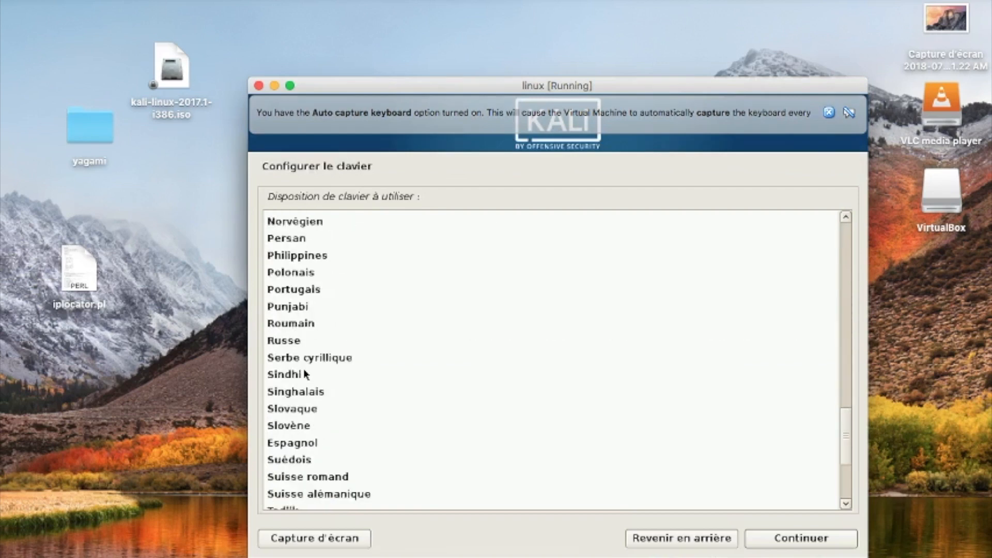
scroll(304, 373, up, 2)
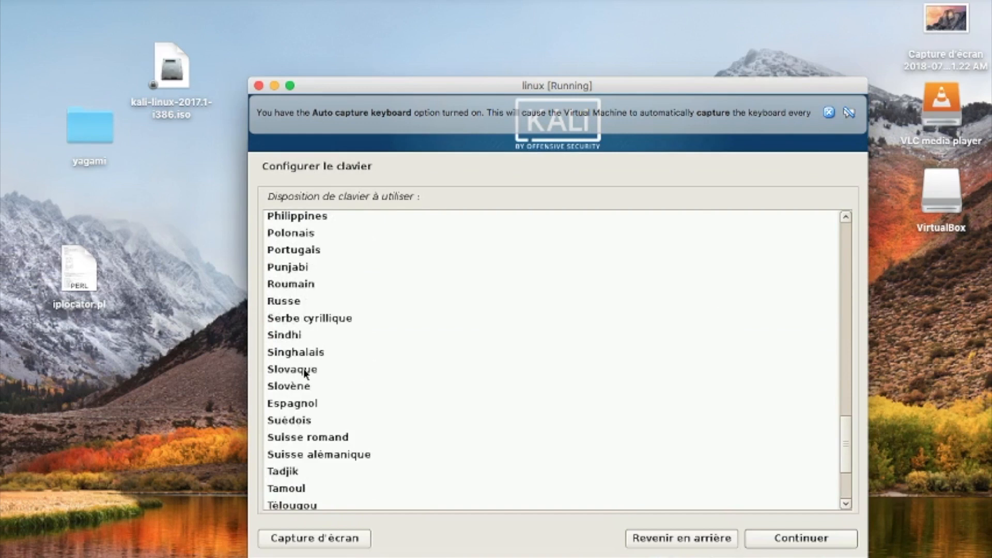
scroll(303, 368, up, 7)
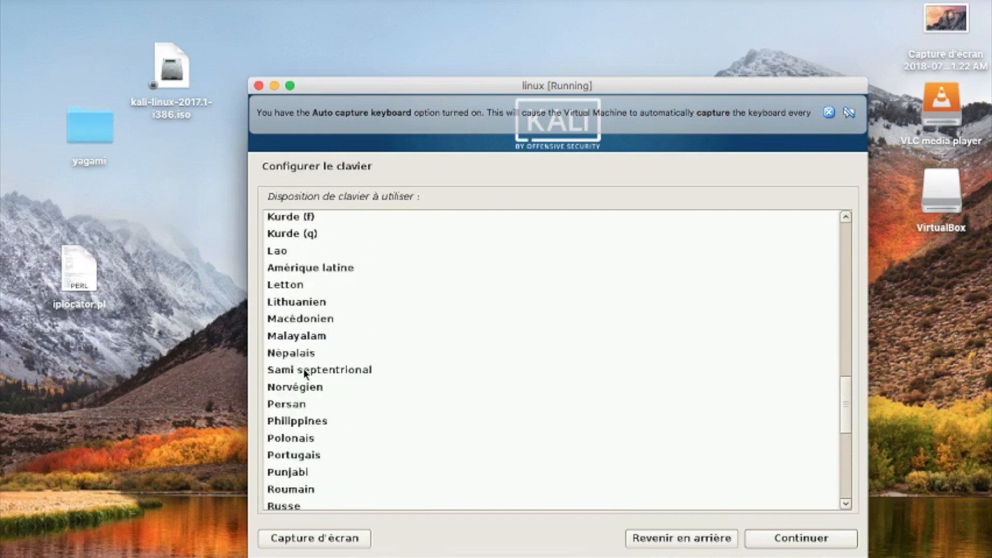
scroll(303, 369, up, 5)
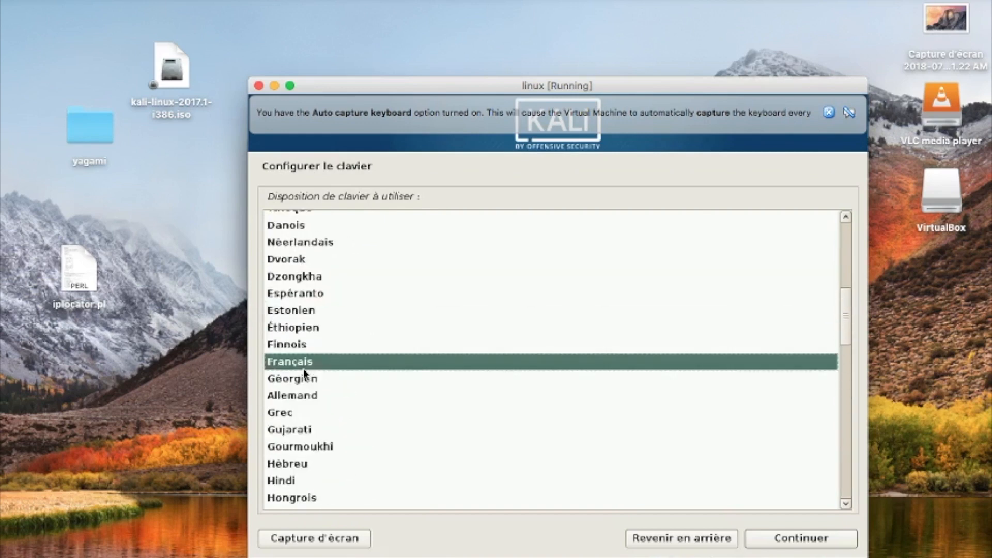
scroll(304, 373, up, 6)
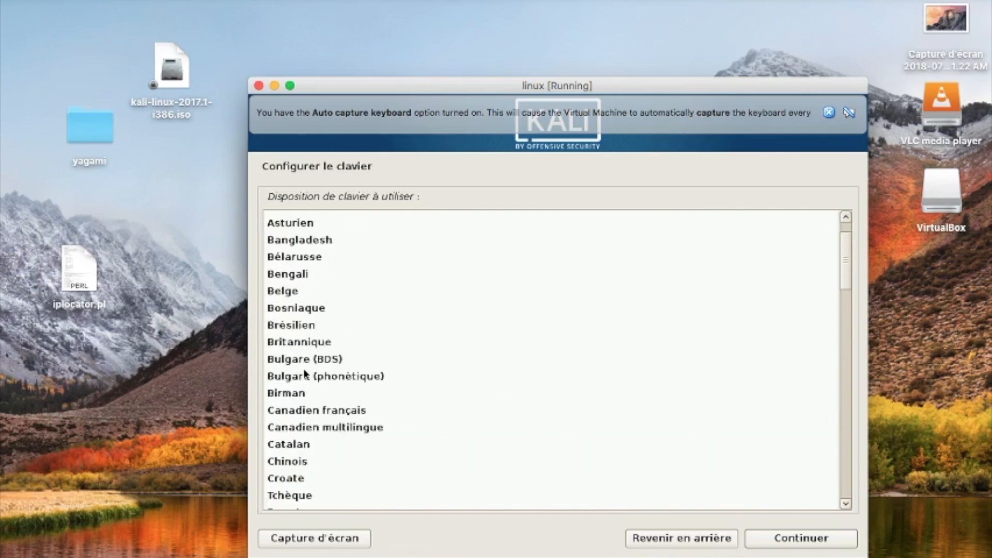
scroll(304, 373, up, 1)
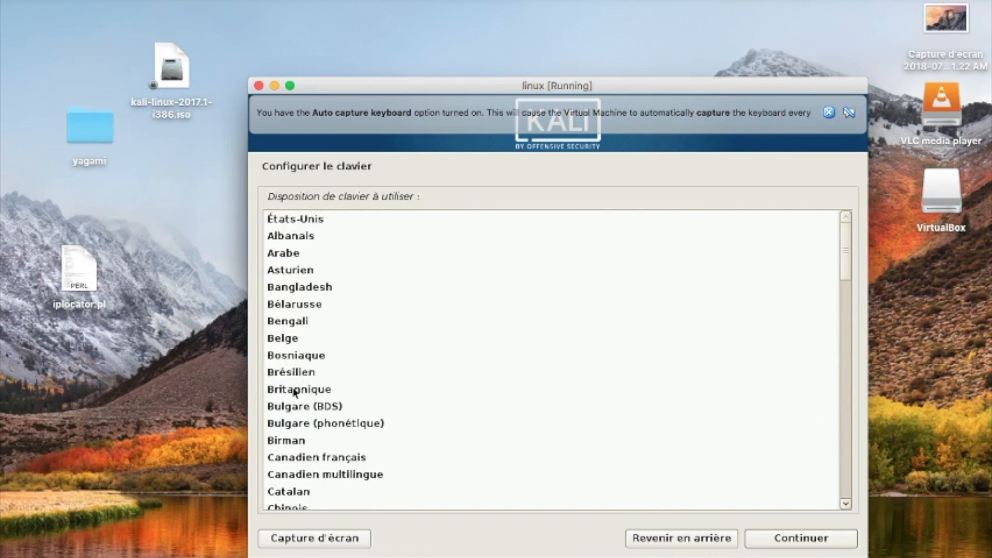
click(296, 393)
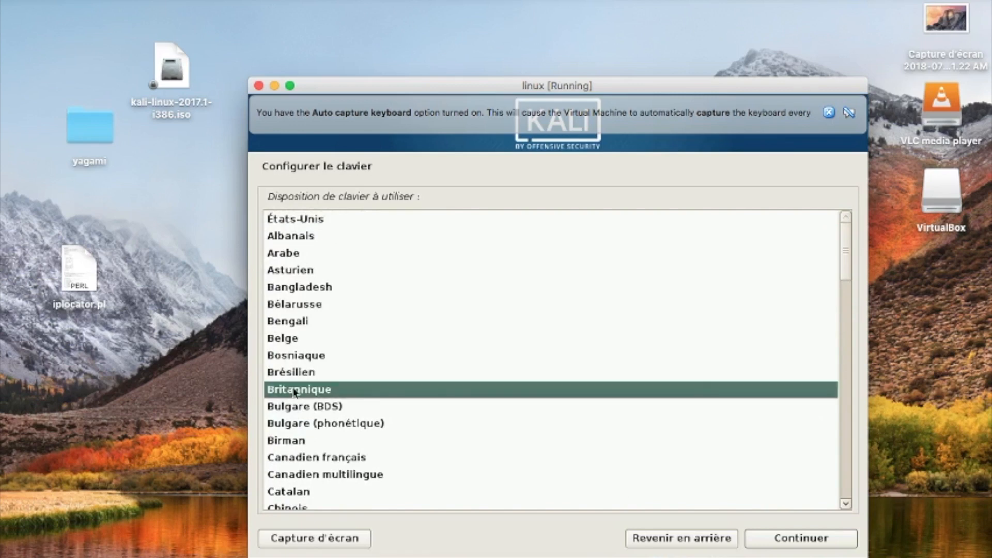
click(790, 539)
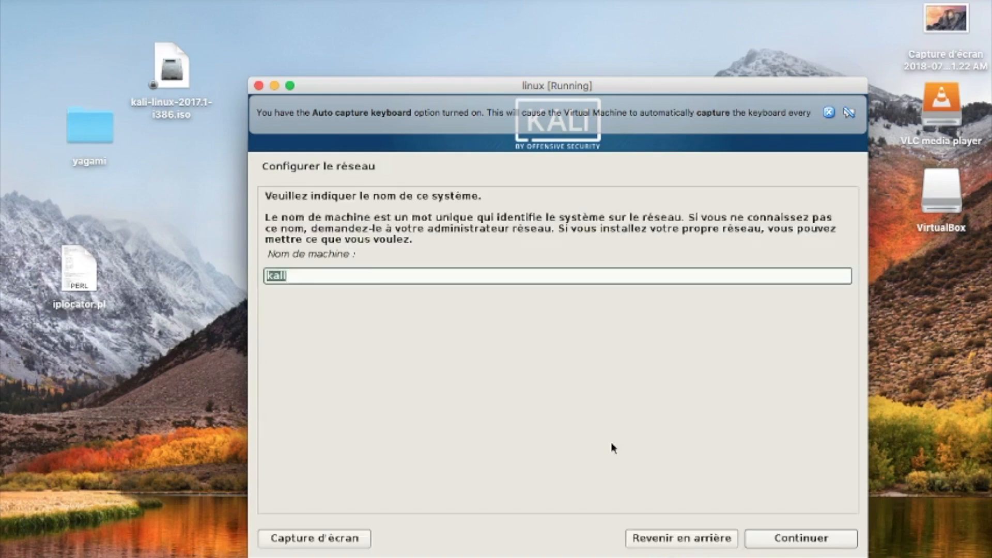
Step: Enter 'linux' as the machine name and 'linux.local' as the domain
text(linux)
click(799, 540)
text(linux.)
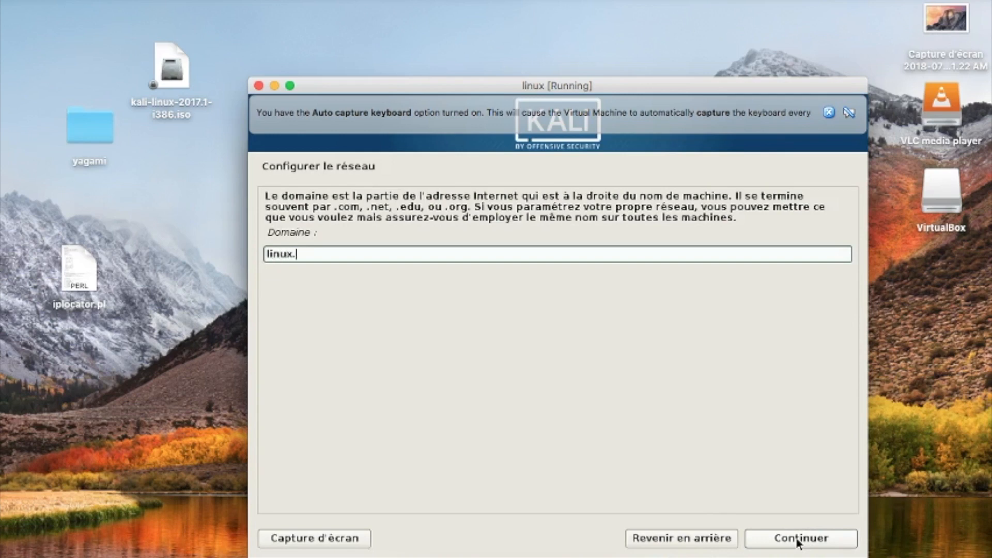
text(local)
click(815, 545)
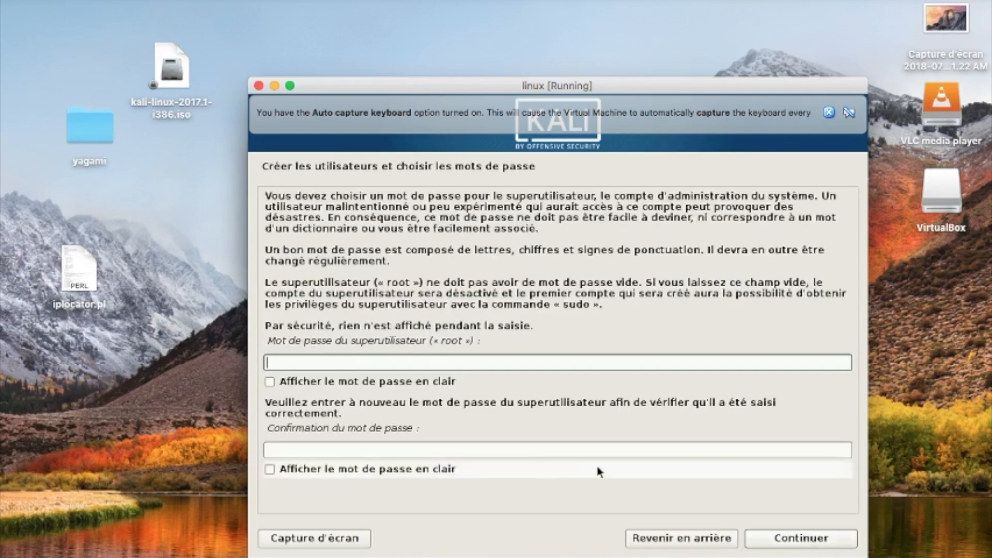
Step: Enter and confirm the root password with plain-text display turned off, then continue
click(399, 382)
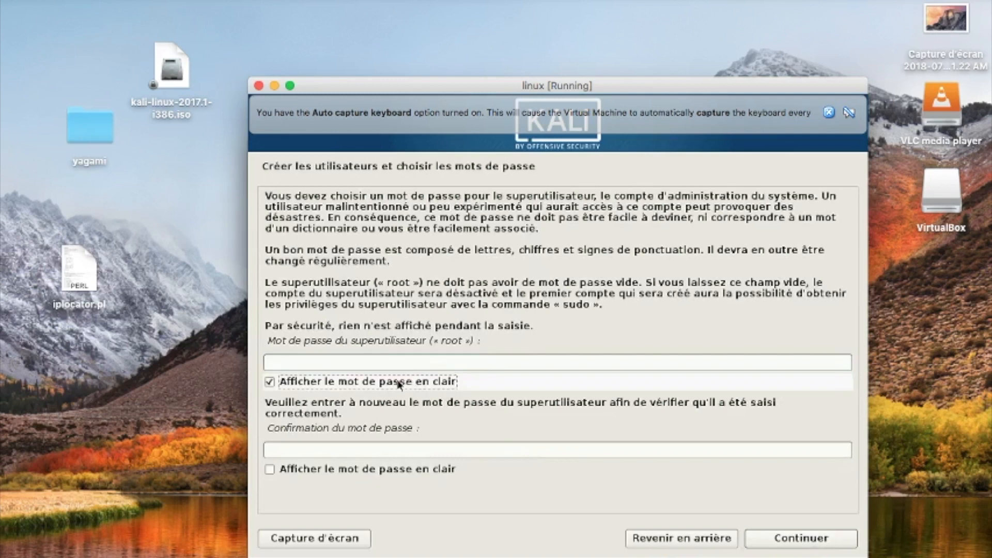
click(387, 363)
text(qqq)
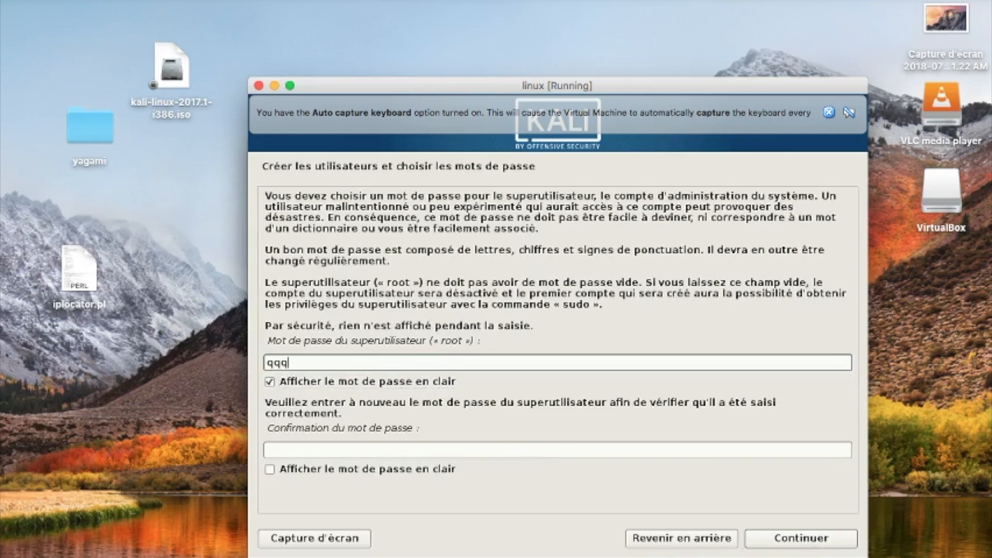
key(BackSpace)
key(BackSpace)
click(354, 383)
click(358, 365)
text(qqqqqq)
click(328, 451)
text(q)
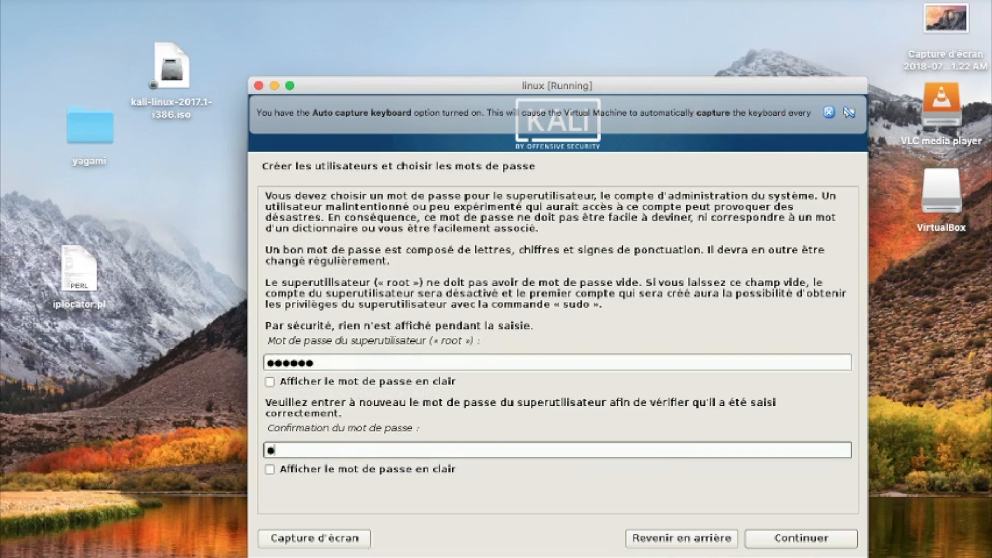
text(qqqqq)
click(791, 540)
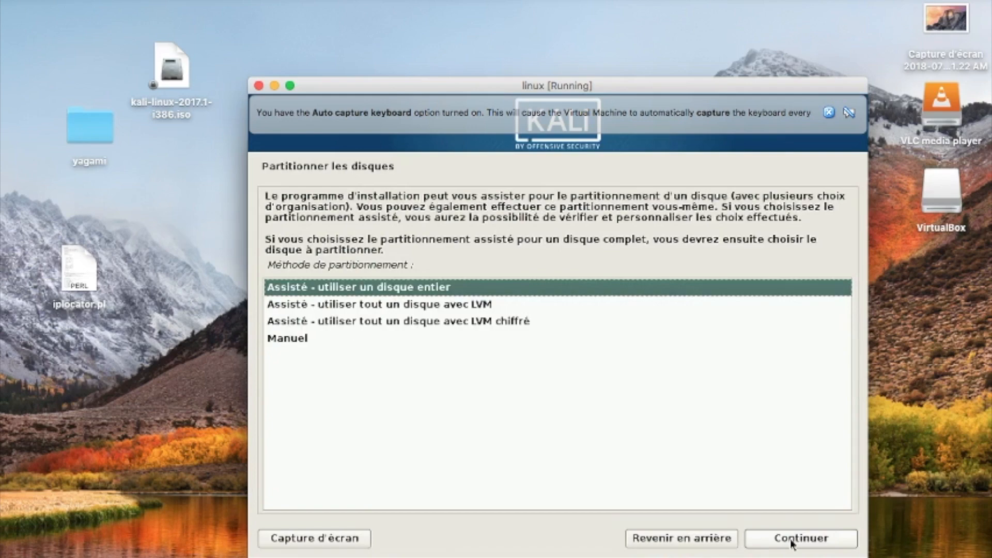
Step: Guided-partition the whole VBOX disk as one partition and confirm writing changes to disk
click(792, 541)
click(792, 541)
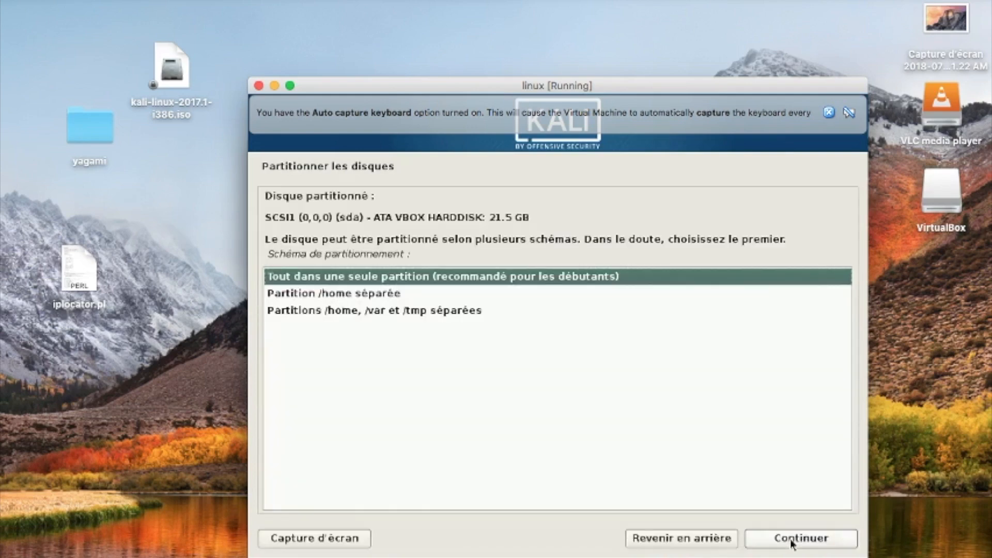
click(793, 541)
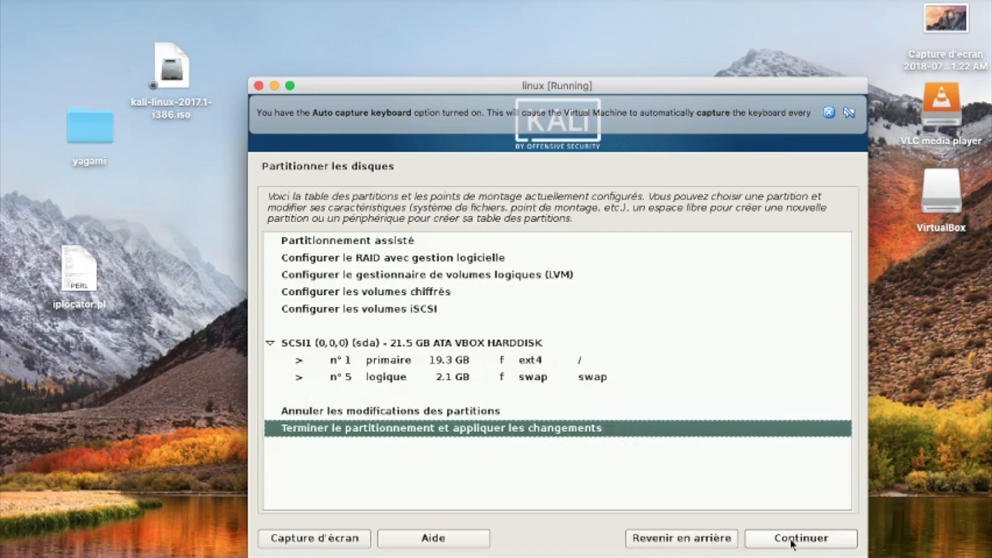
click(793, 542)
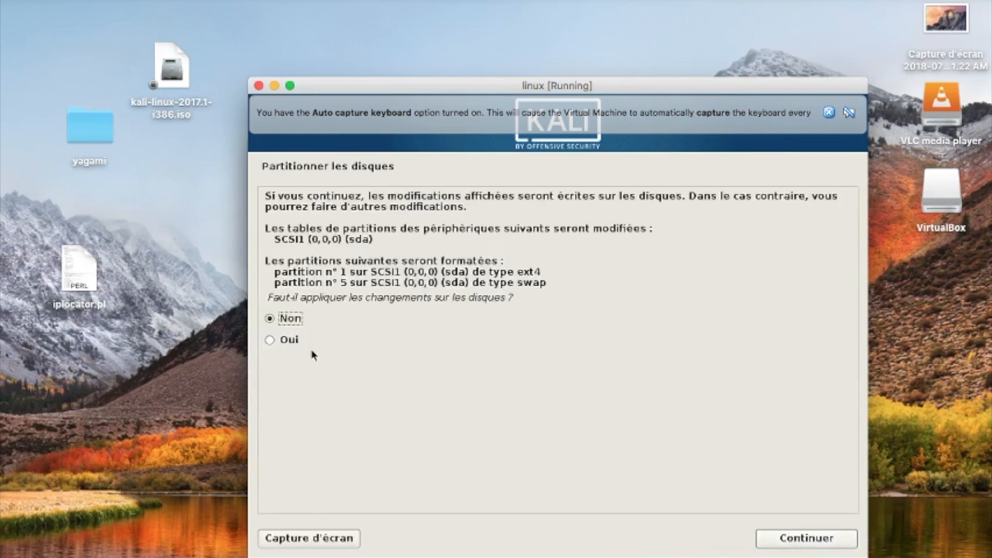
click(300, 343)
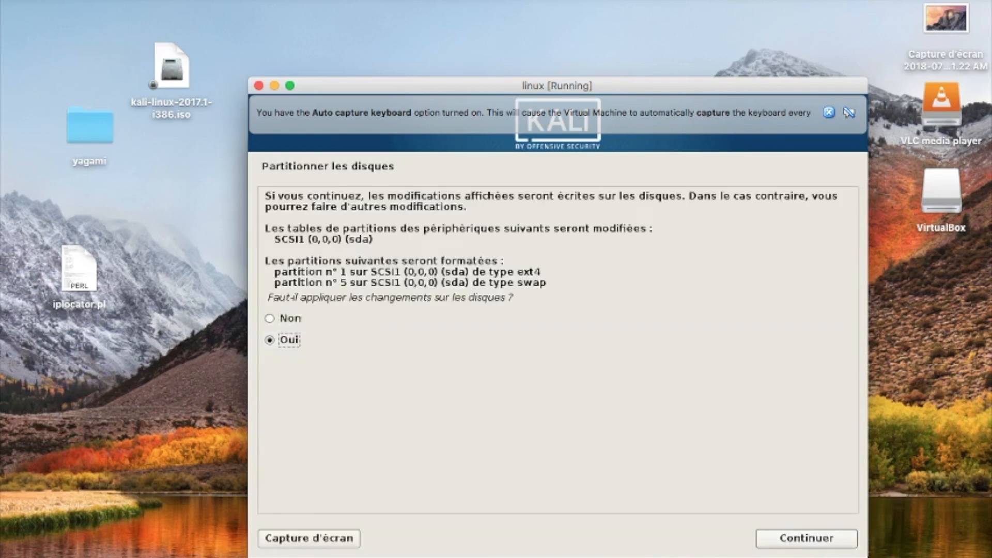
click(827, 541)
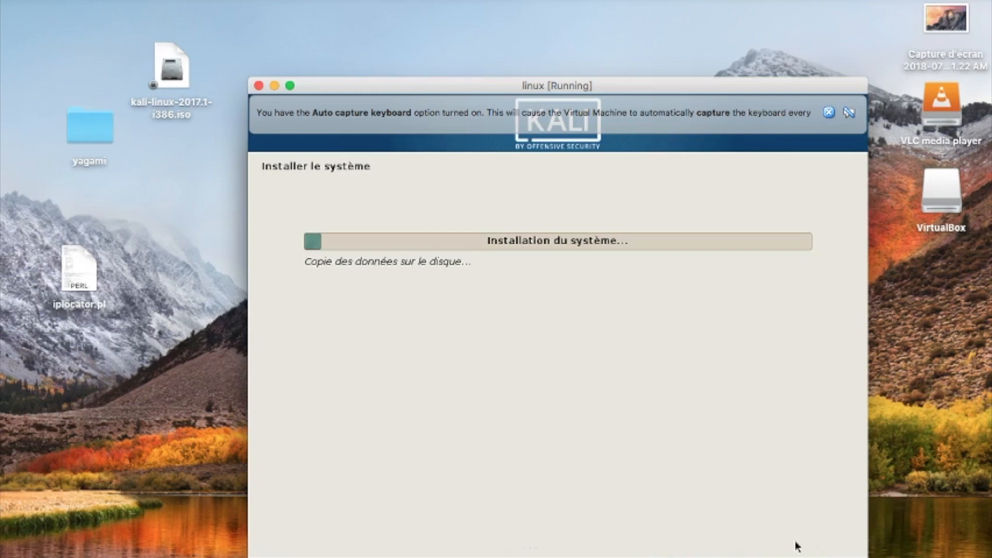
Step: Wait for the base system copy to finish until the network mirror question appears
click(646, 555)
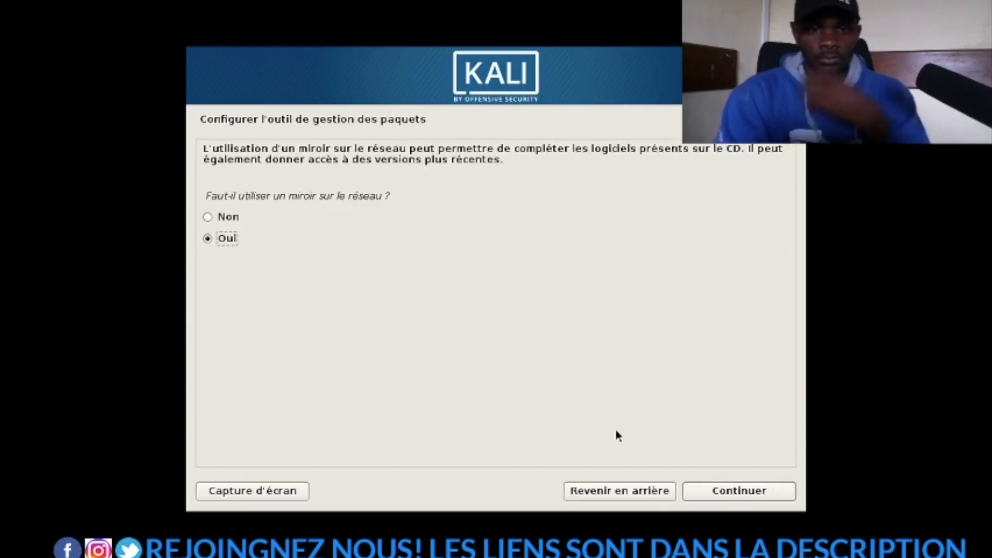
Step: Answer Oui to the mirror, leave the HTTP proxy blank, and continue without a network mirror
click(716, 490)
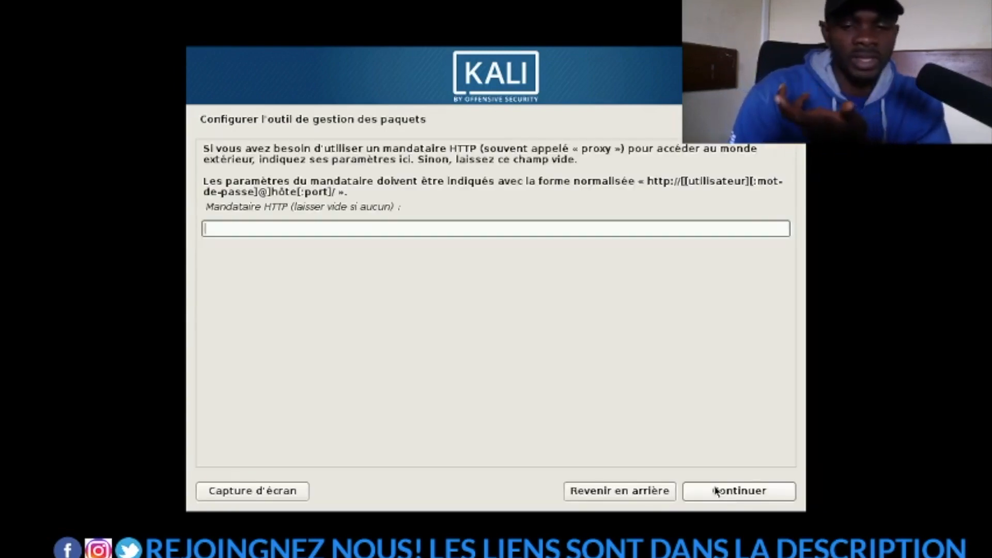
click(627, 492)
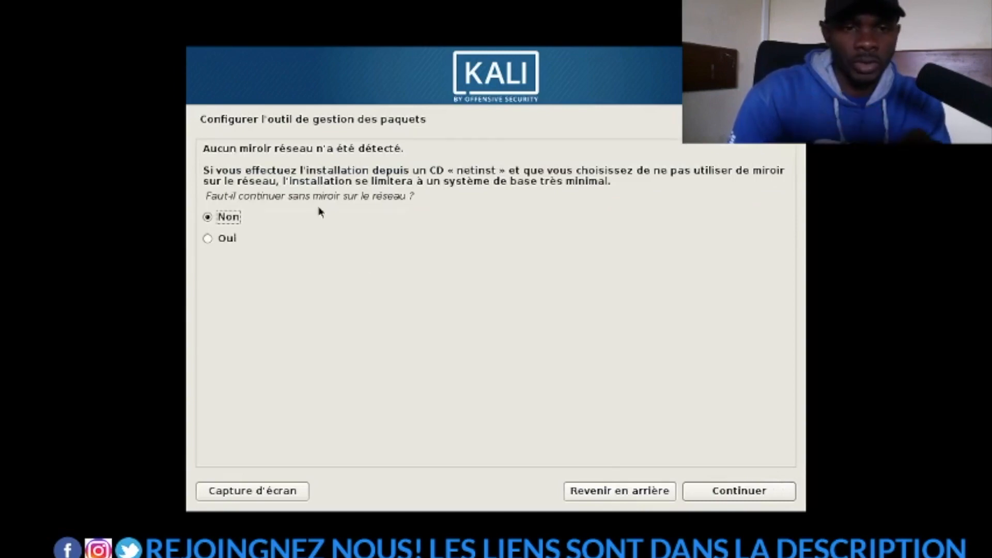
click(230, 238)
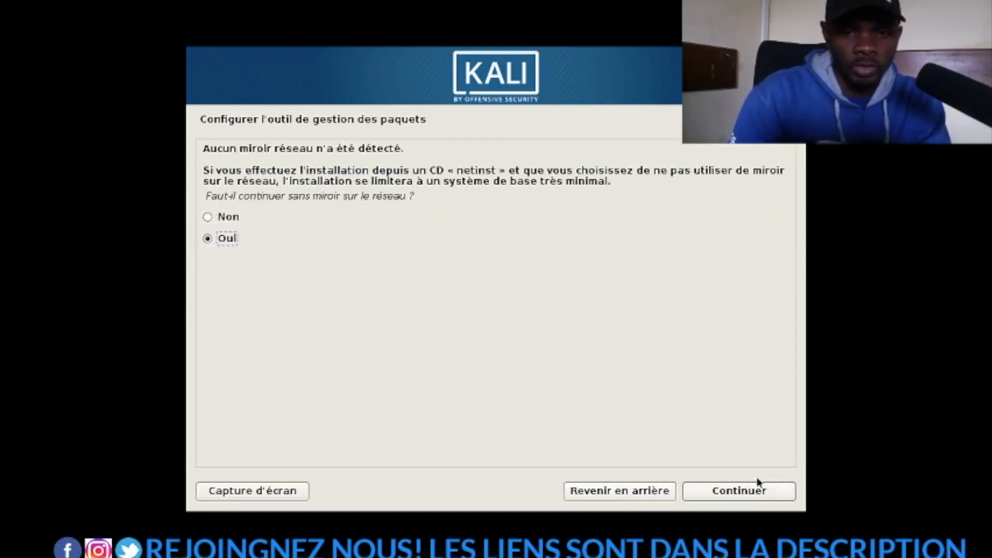
click(759, 491)
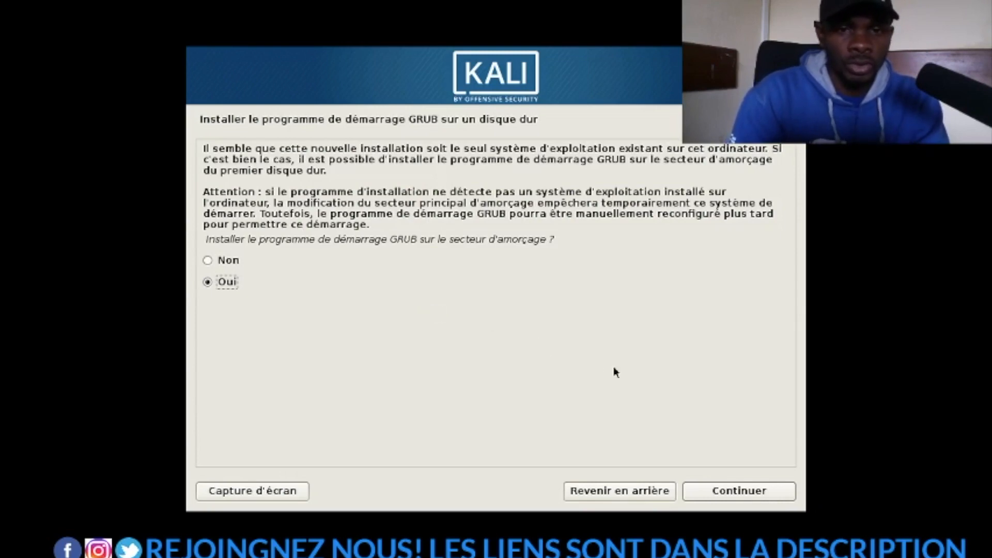
Step: Install the GRUB boot loader on the boot sector of /dev/sda
click(724, 493)
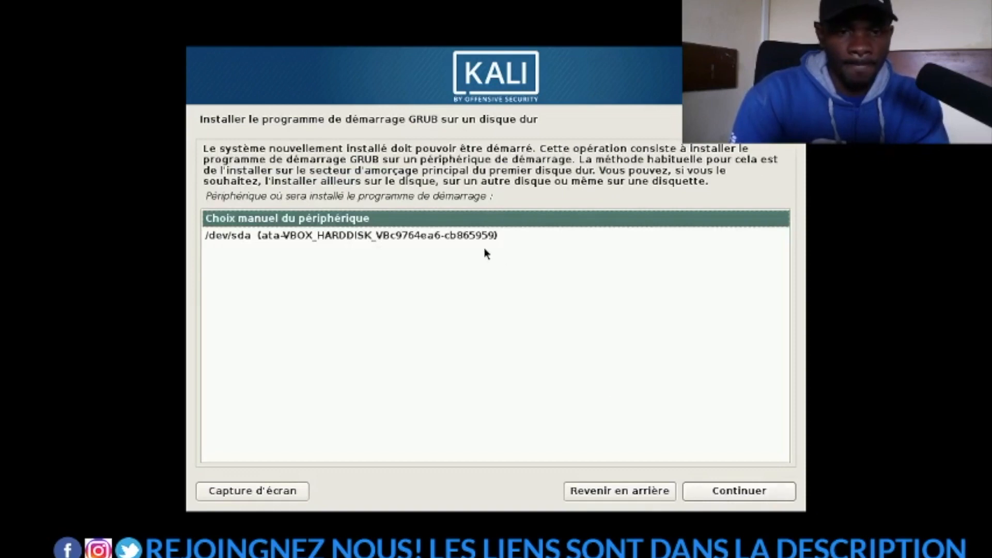
click(479, 238)
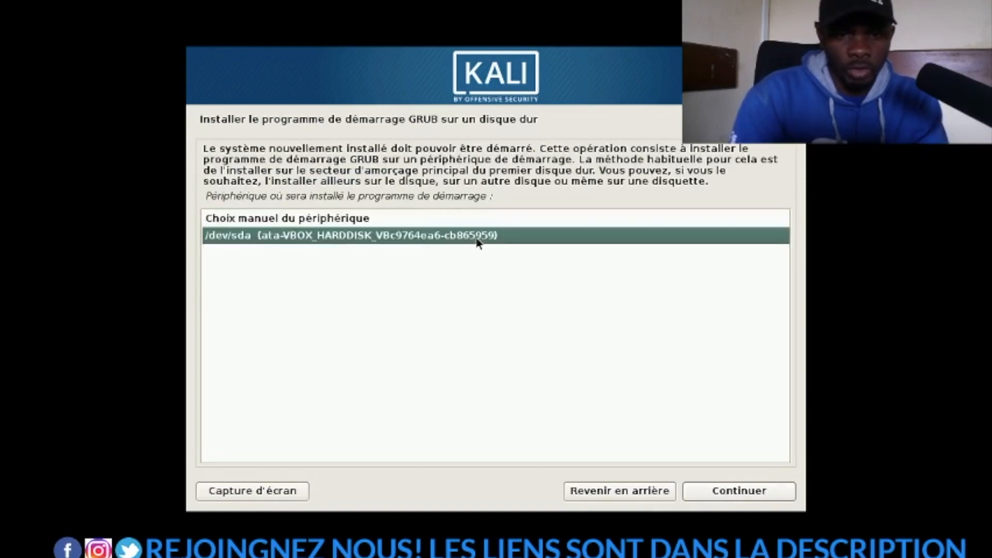
click(741, 498)
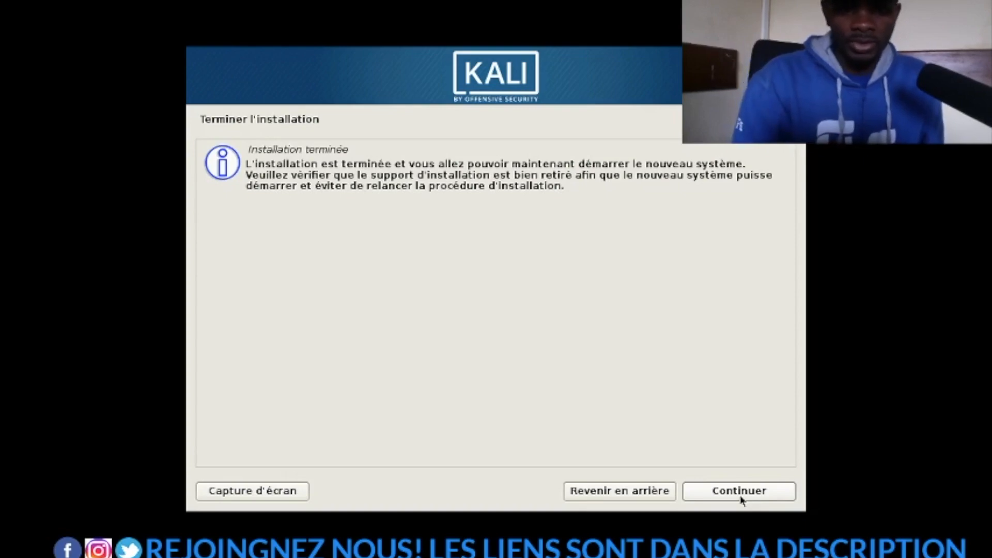
Step: Acknowledge the 'Installation terminée' screen so the VM reboots into GRUB
click(746, 493)
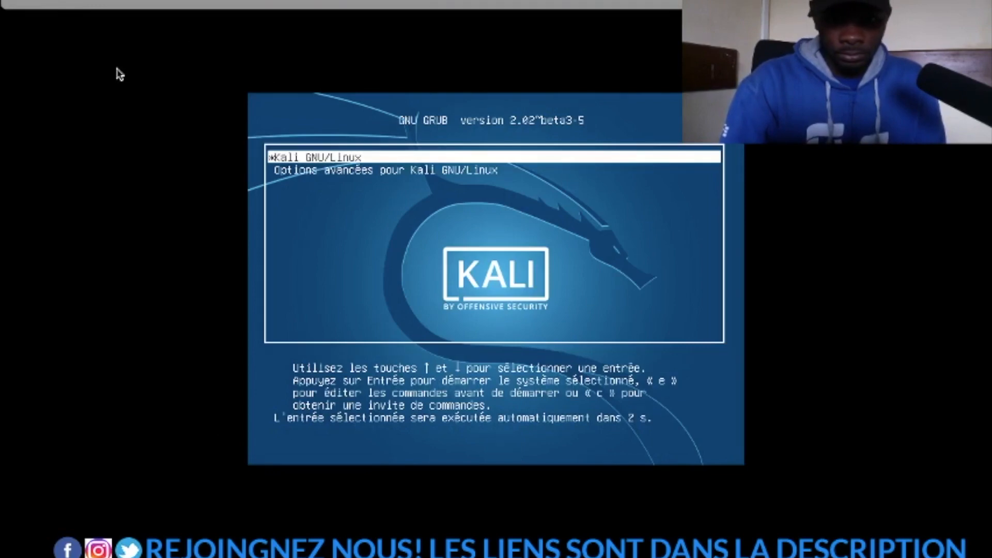
Step: Boot Kali GNU/Linux from GRUB and take the VM window out of full screen
key(Return)
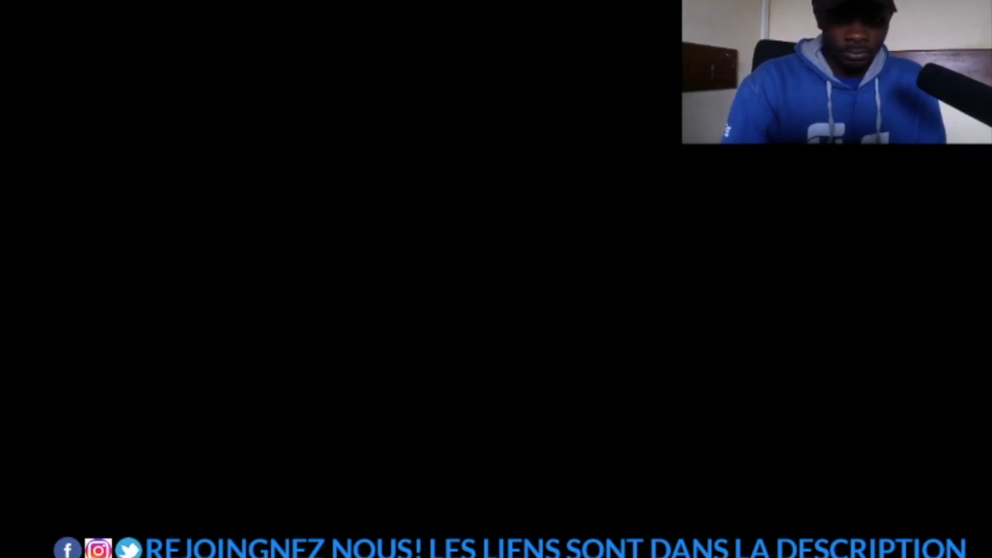
click(42, 2)
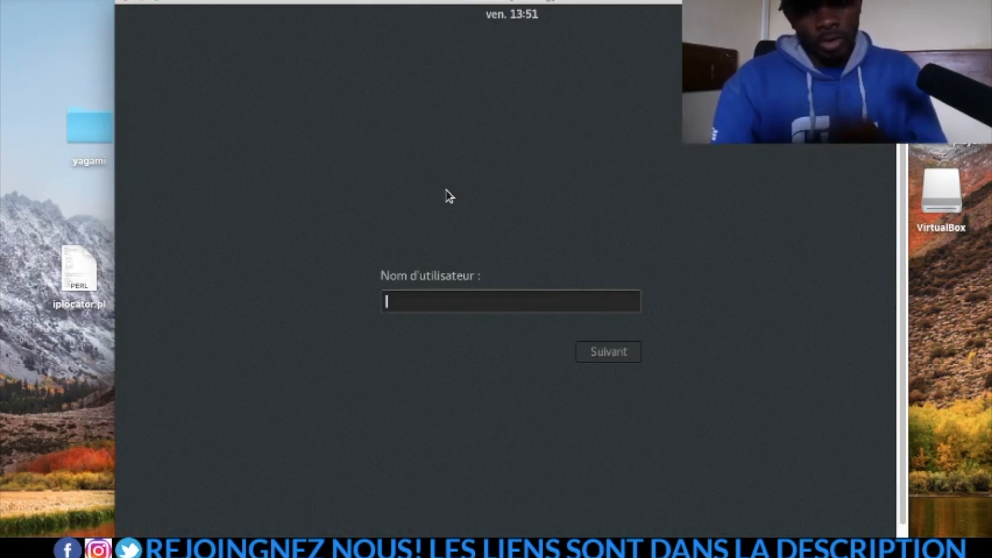
Step: Log in as root with the account password, correcting a mistyped password attempt
text(root)
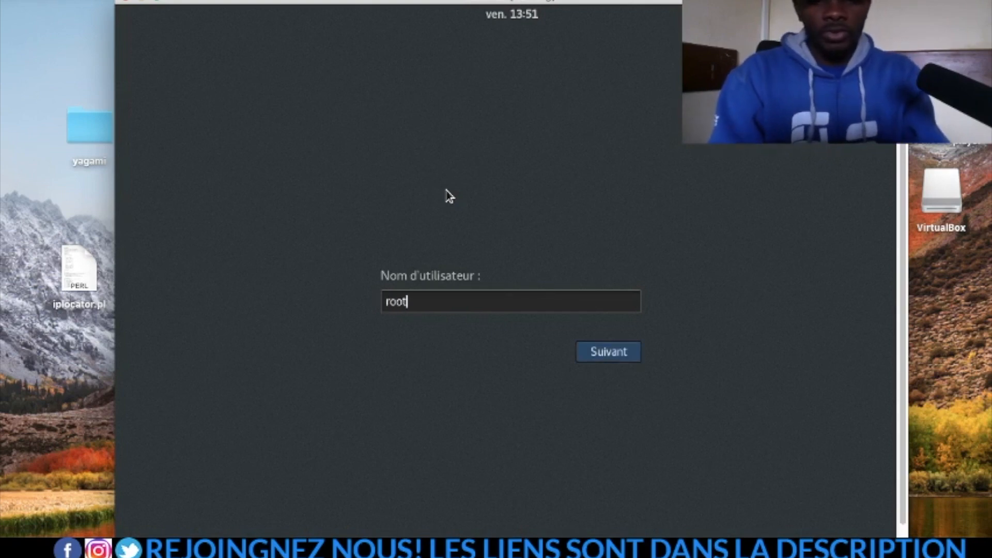
key(Return)
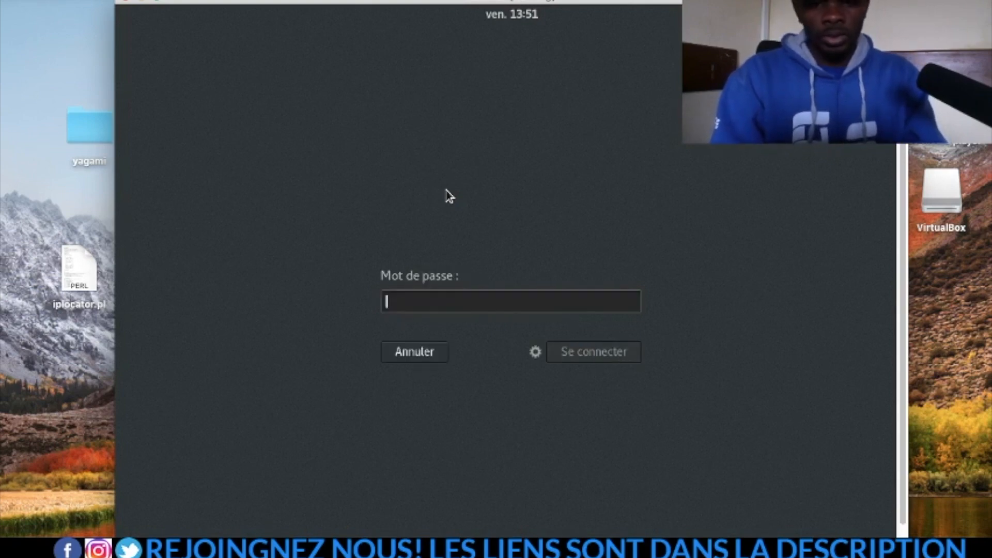
text(toor)
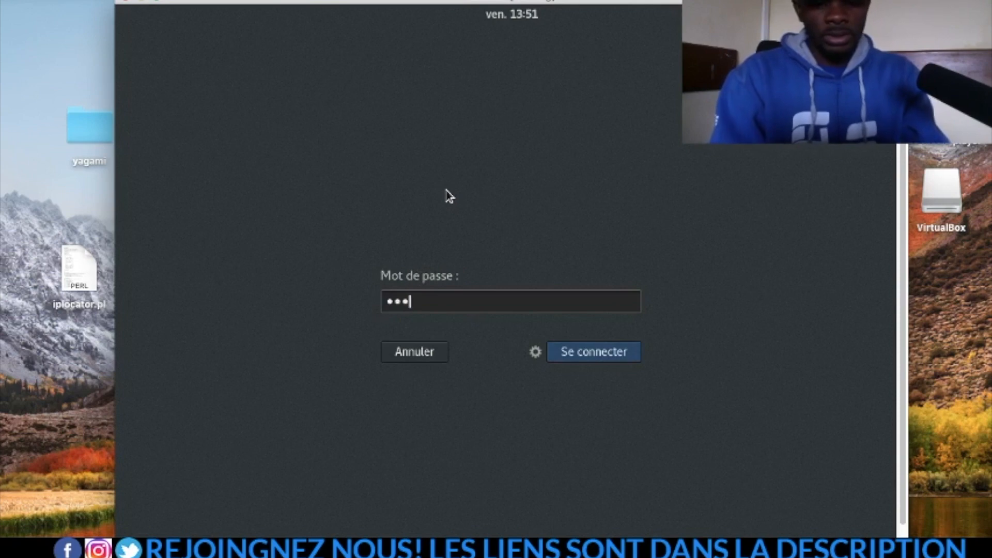
key(BackSpace)
key(BackSpace)
key(BackSpace)
key(BackSpace)
text(******)
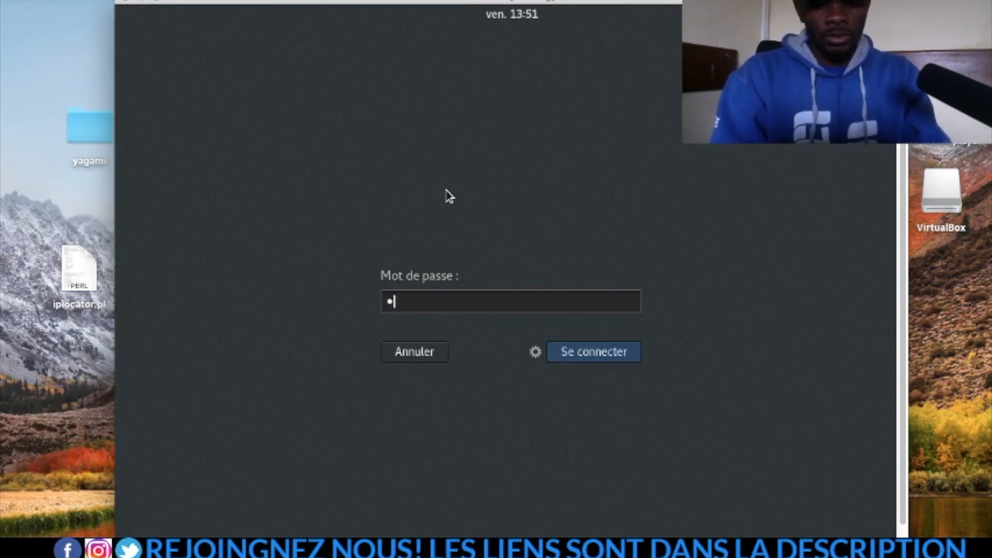
key(Return)
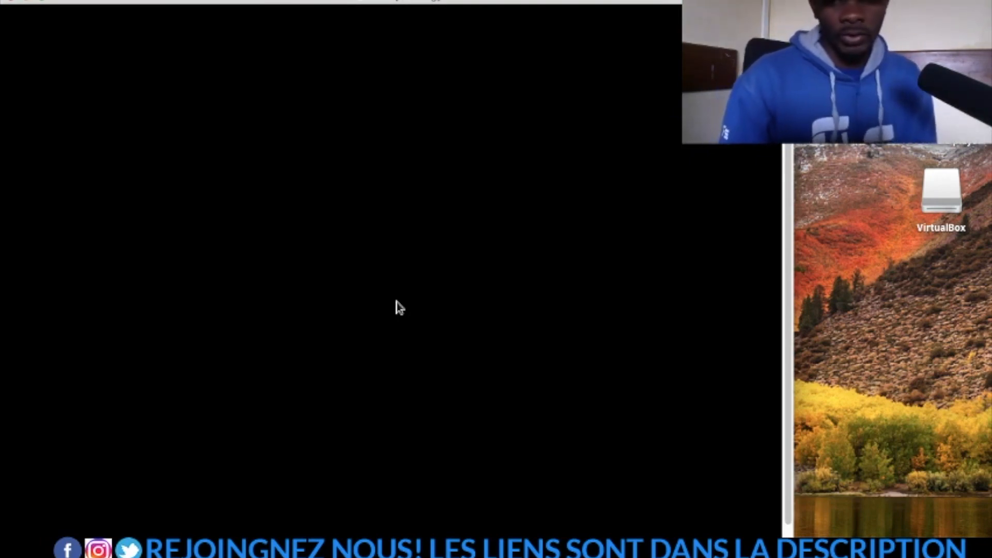
Step: Shift the Kali VM window to the right and open a terminal from the Kali dock
drag(385, 4, 522, 6)
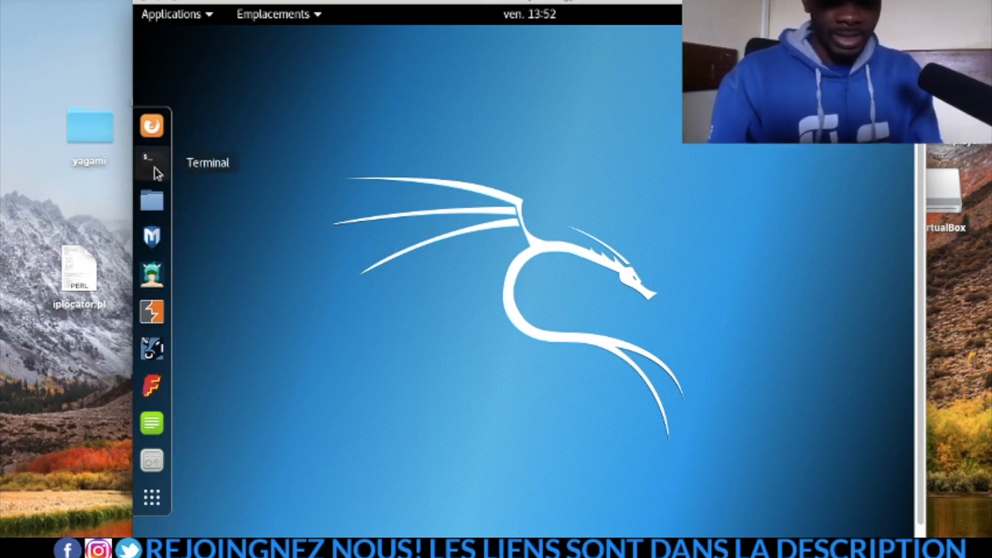
click(154, 169)
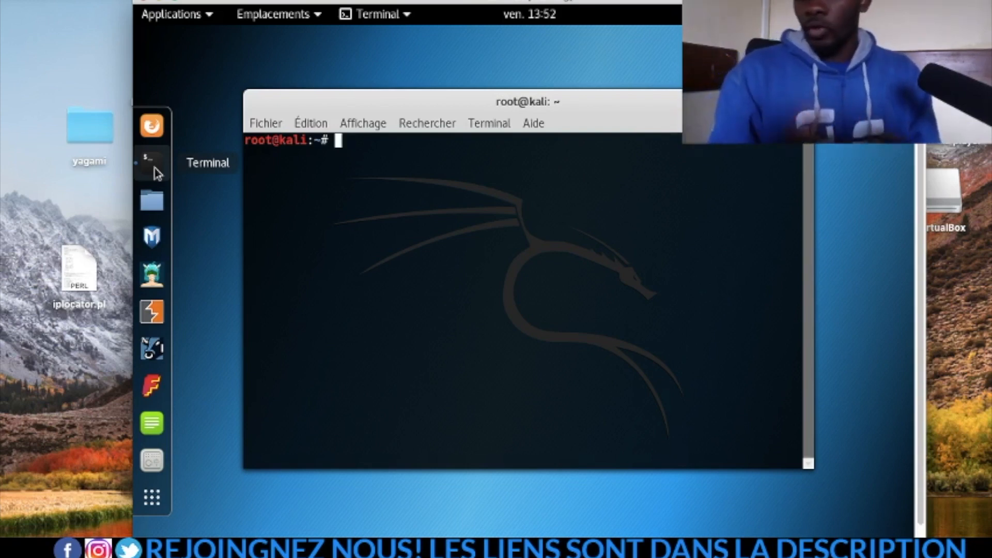
Step: Run apt-get update to refresh Kali's package lists, then exit the terminal
text(apt)
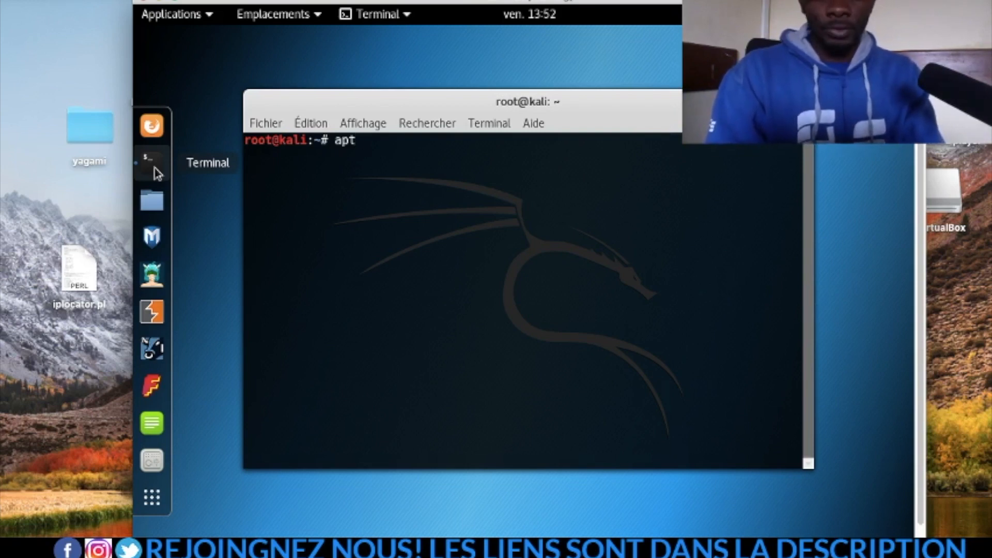
text(-get )
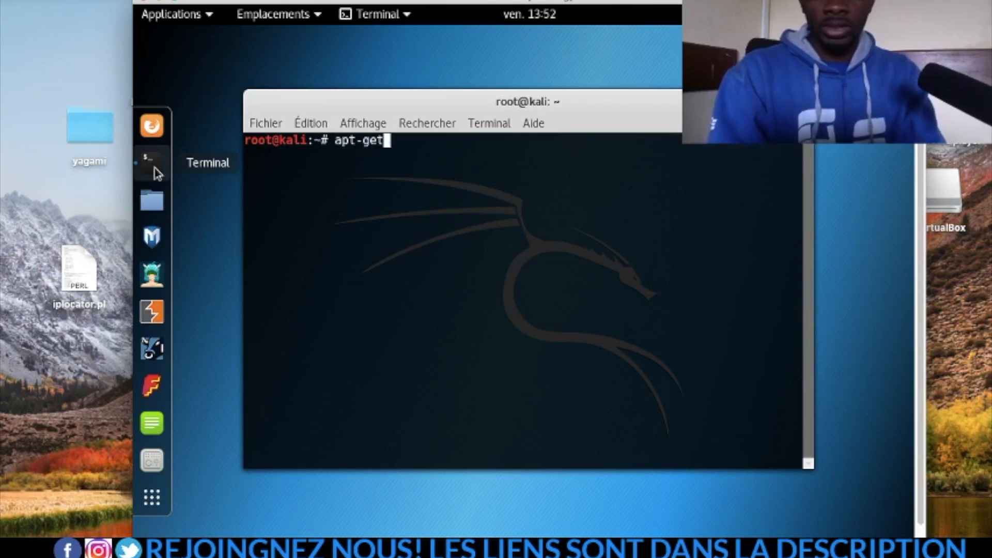
text(u)
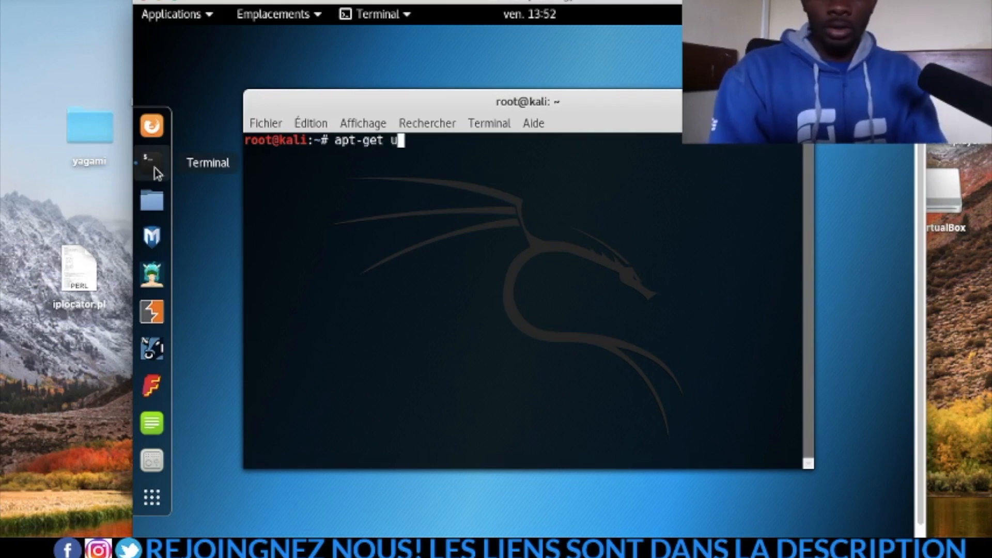
text(pdtte)
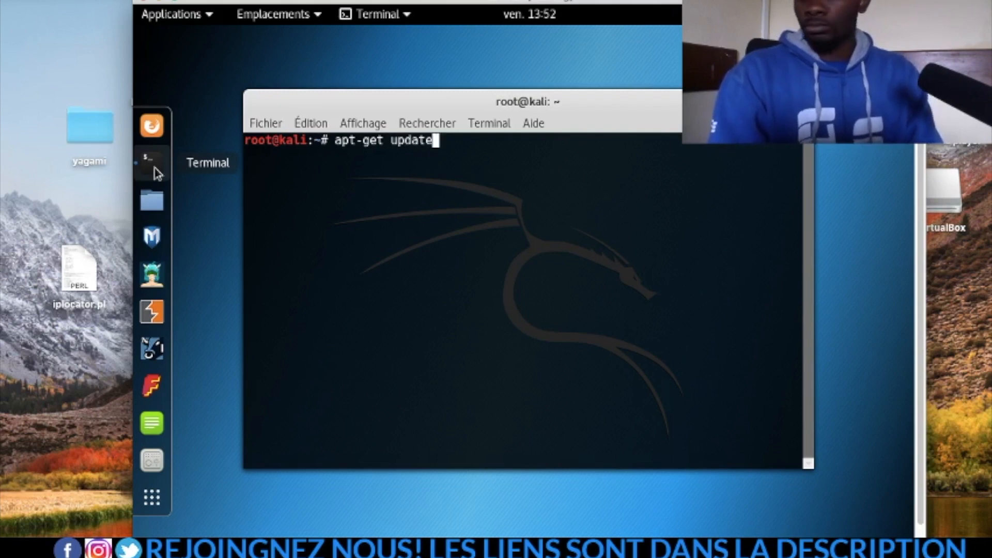
key(Return)
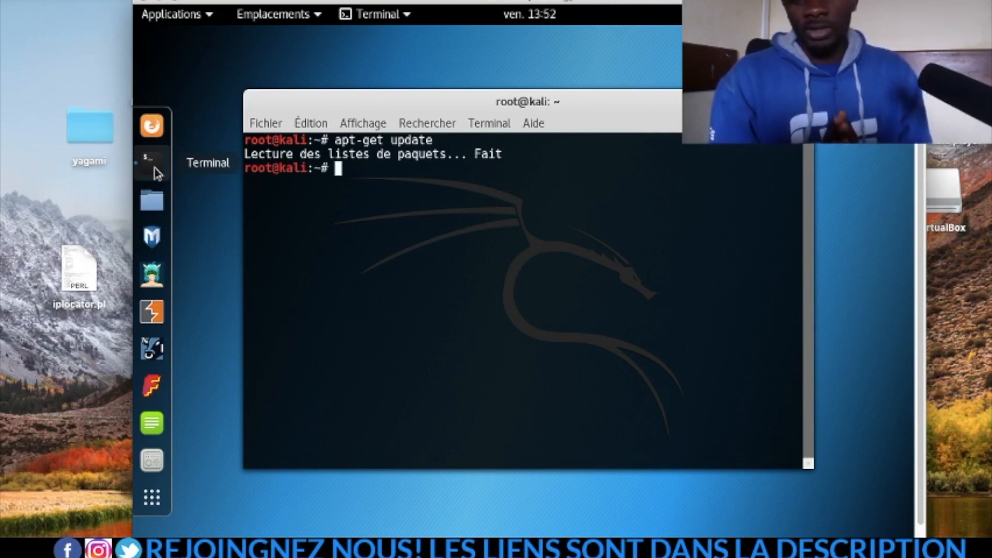
text(exit)
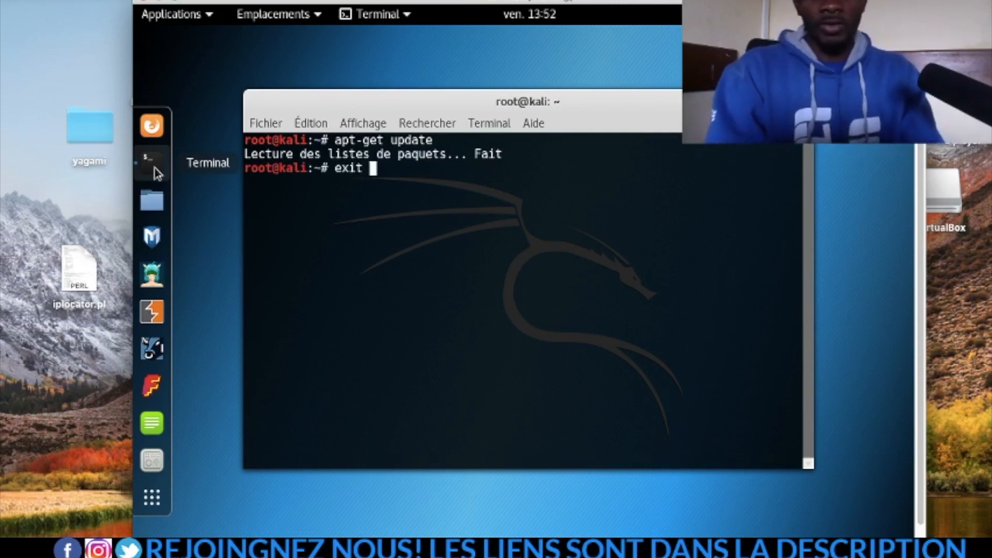
key(Return)
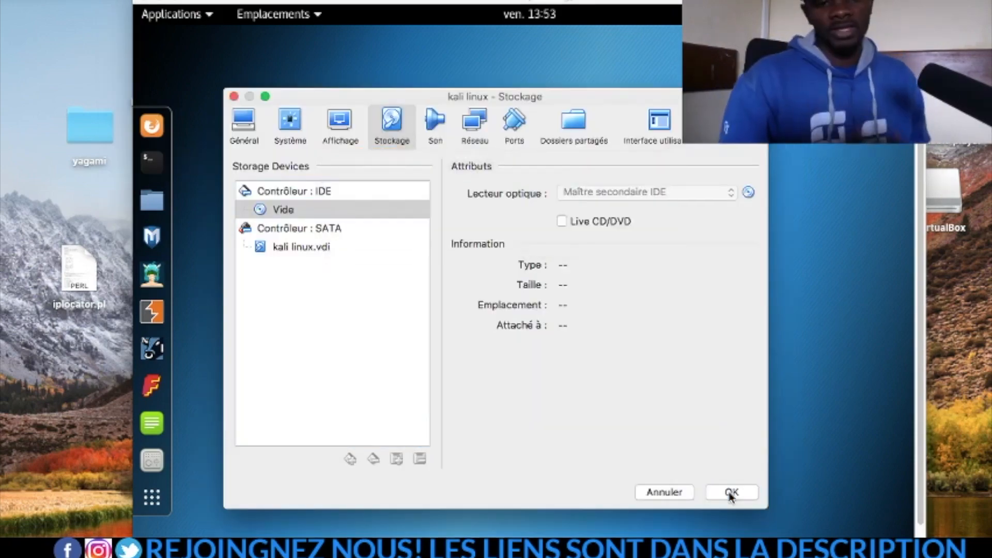
Step: Switch to the VirtualBox machine manager, which lists kali linux as En fonction
click(731, 492)
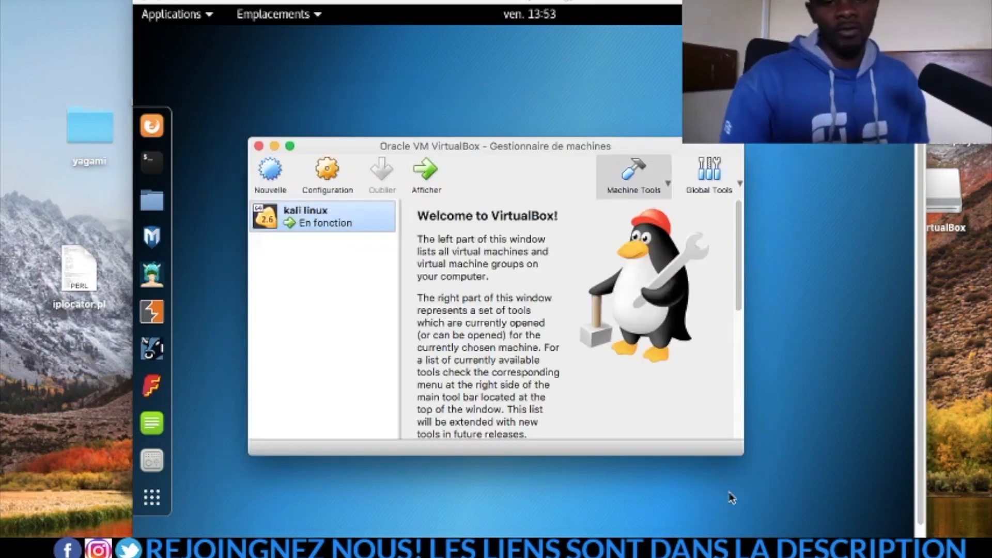